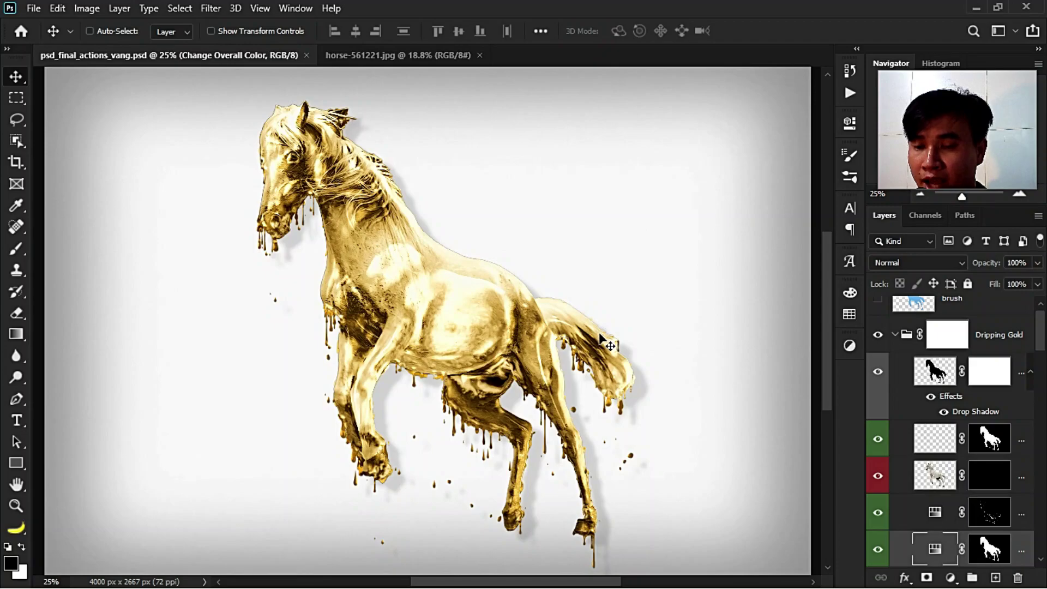
# Switch from the gold horse PSD to the horse-561221.jpg white horse photo
pyautogui.scroll(-1, 468, 288)
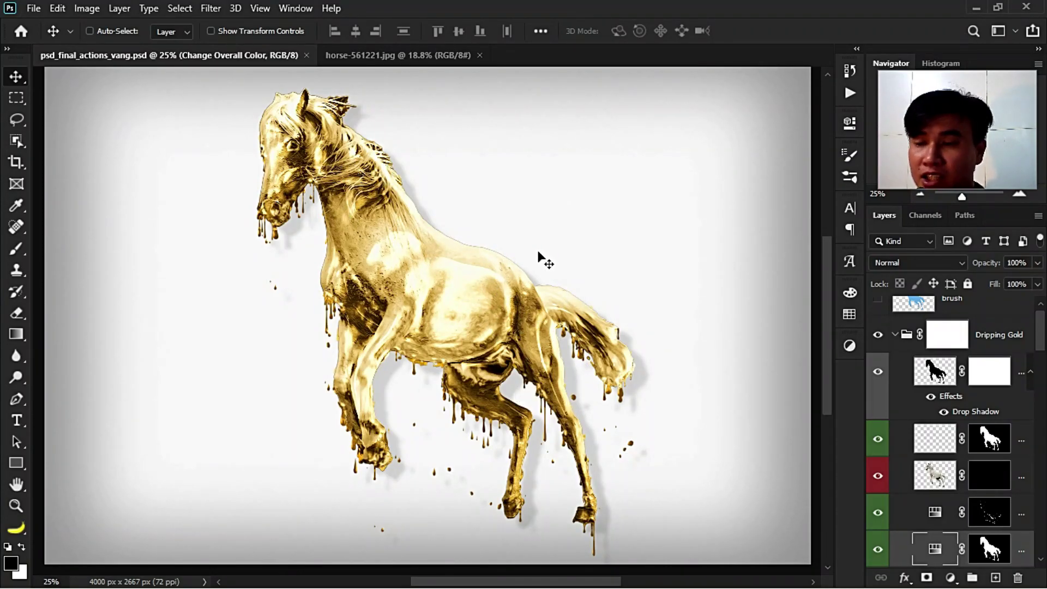
pyautogui.click(405, 54)
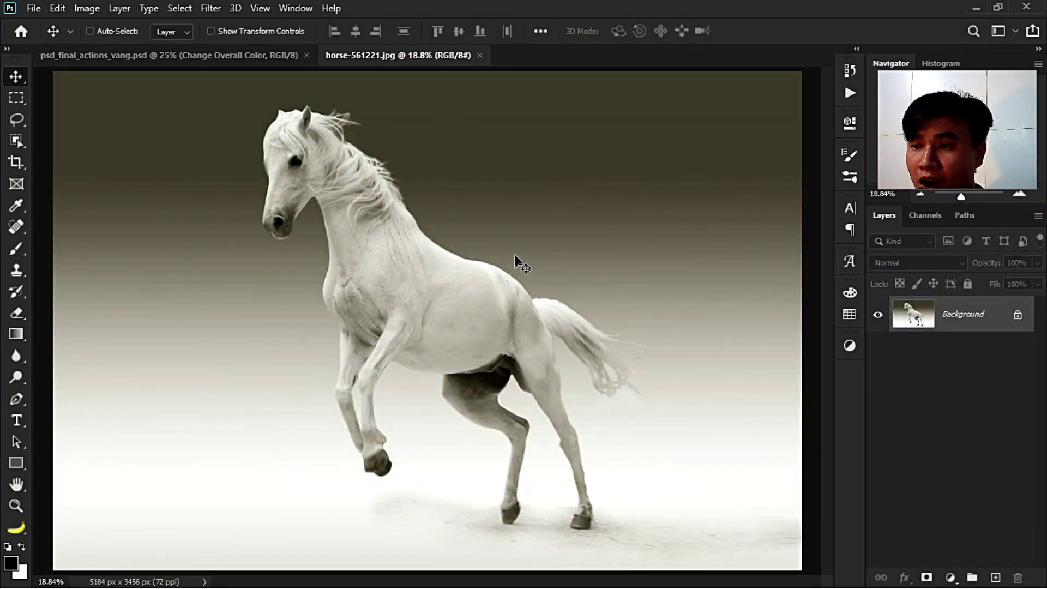
# Return to the finished gold horse example psd_final_actions_vang.psd
pyautogui.click(177, 54)
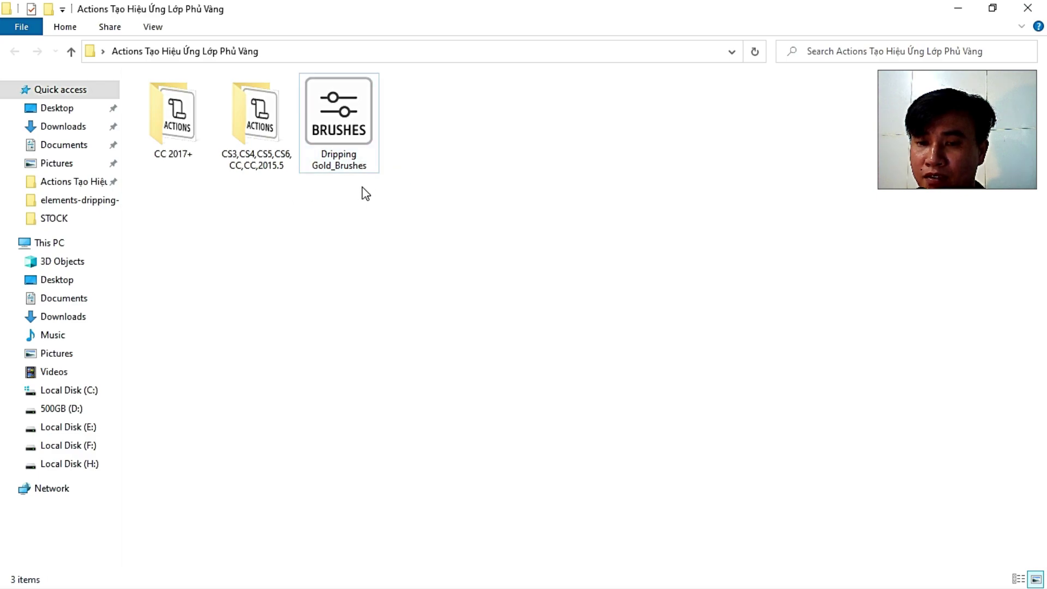
# Check the CS3–CC 2015.5 and CC 2017+ action folders for the Dripping Gold action
pyautogui.click(365, 148)
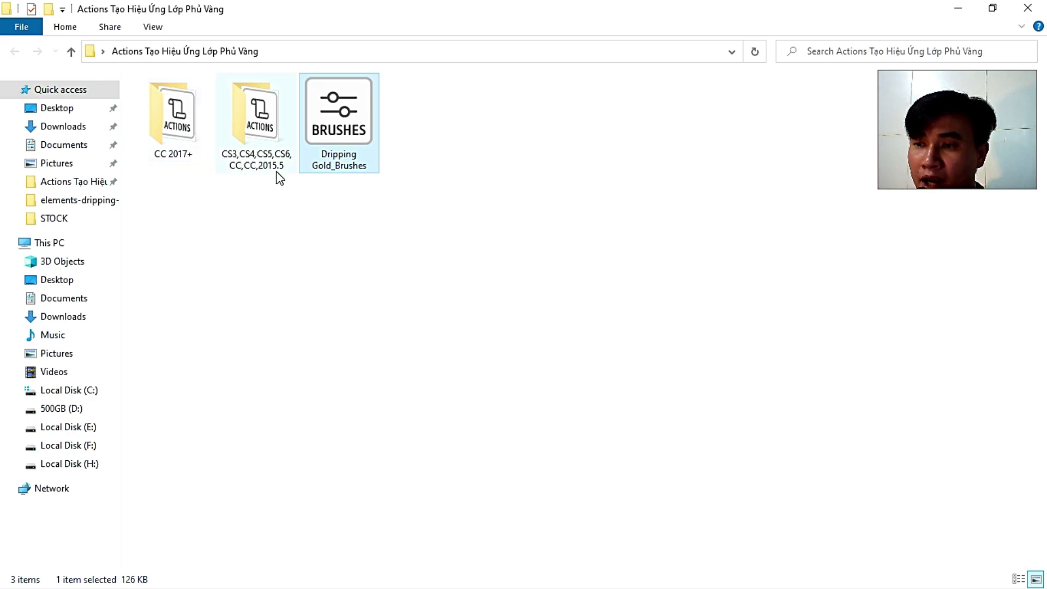
pyautogui.doubleClick(264, 152)
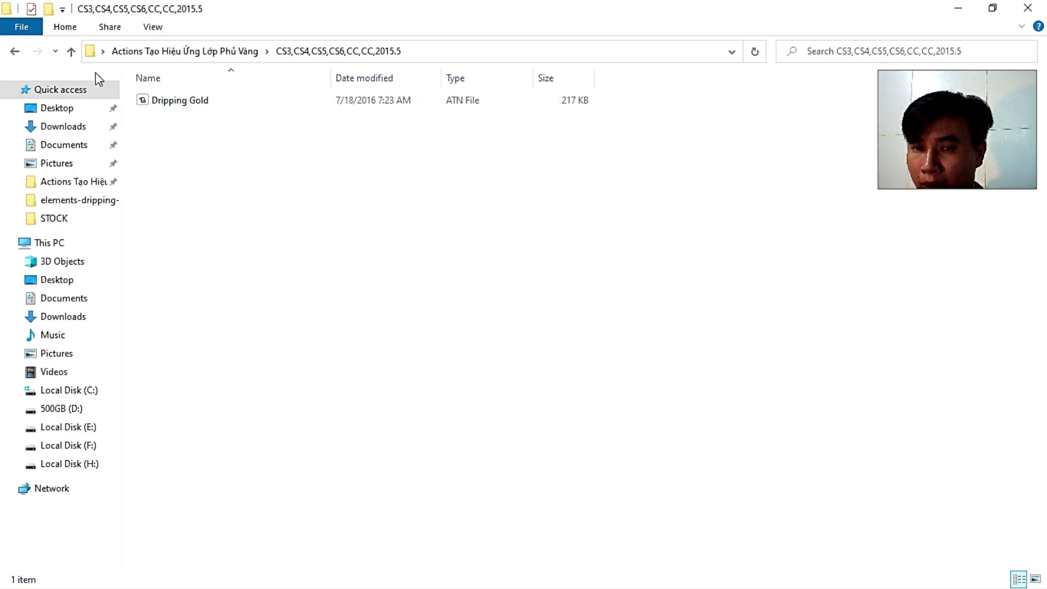
pyautogui.click(14, 52)
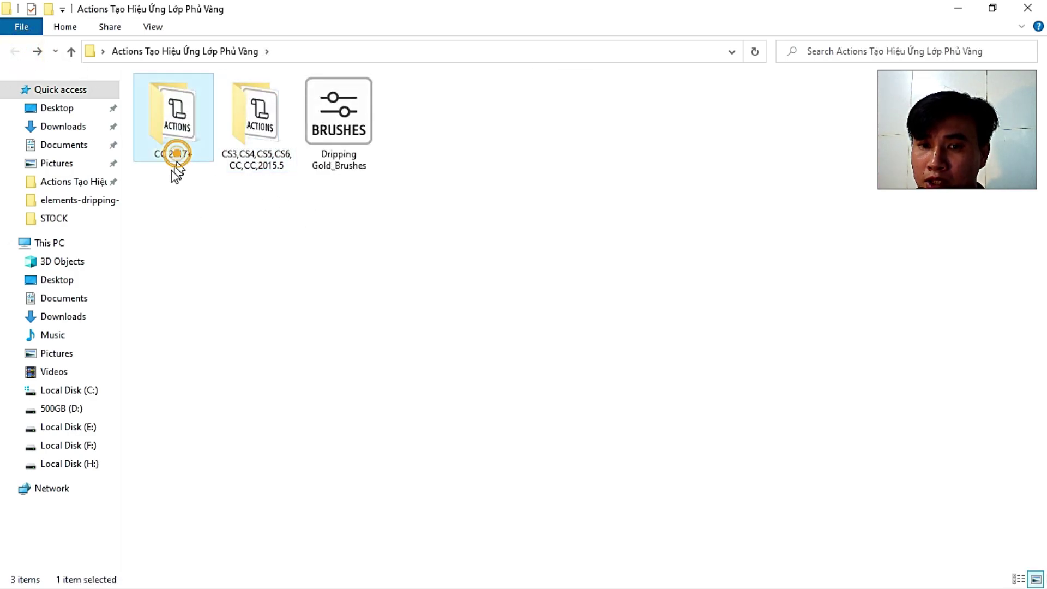
pyautogui.click(180, 155)
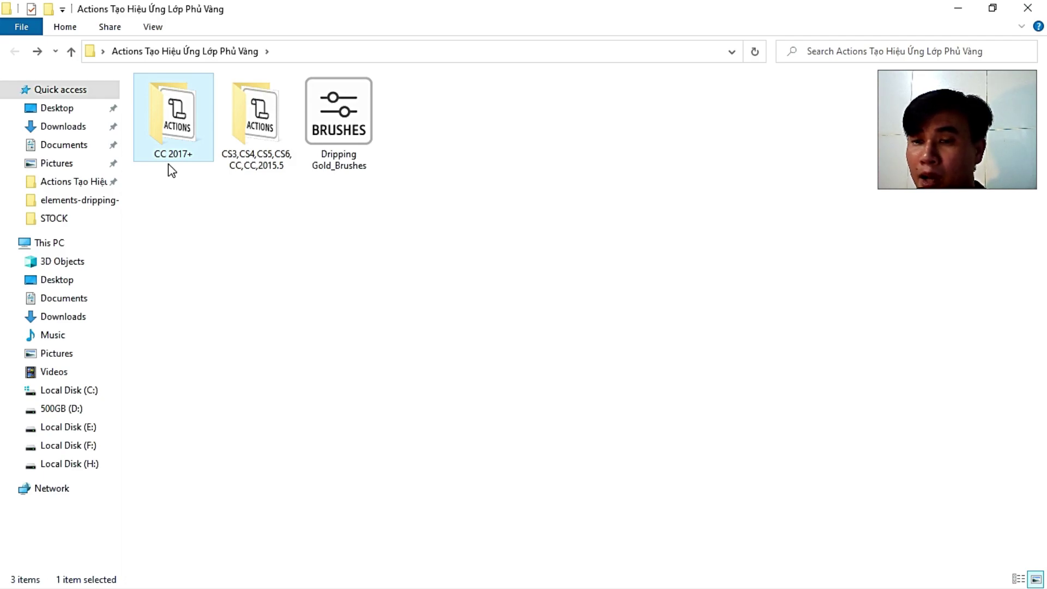
pyautogui.click(283, 150)
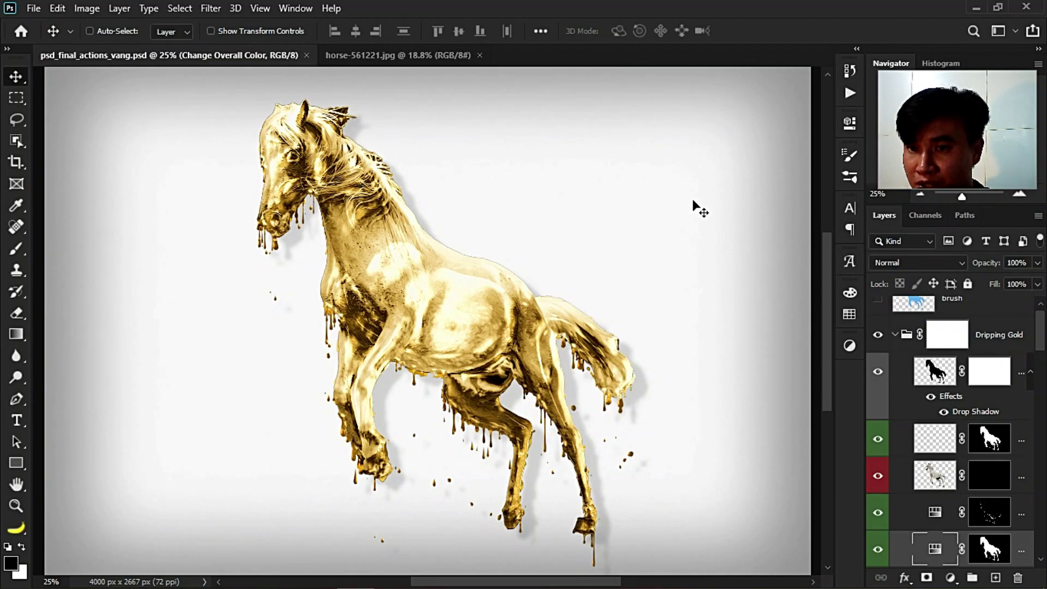
# Bring the horse-561221.jpg photo back to the front
pyautogui.click(375, 57)
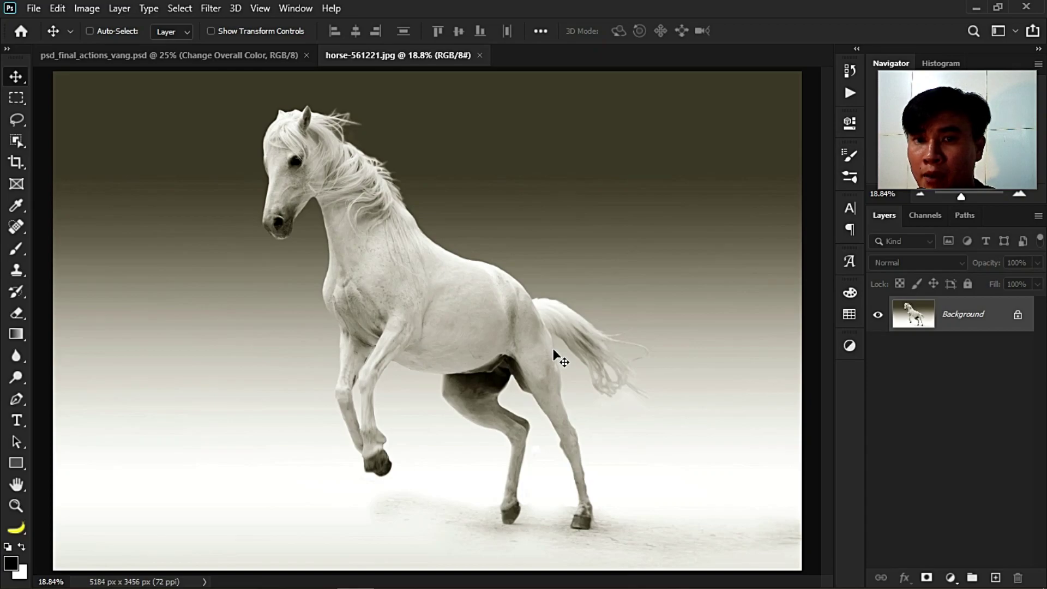
pyautogui.click(665, 192)
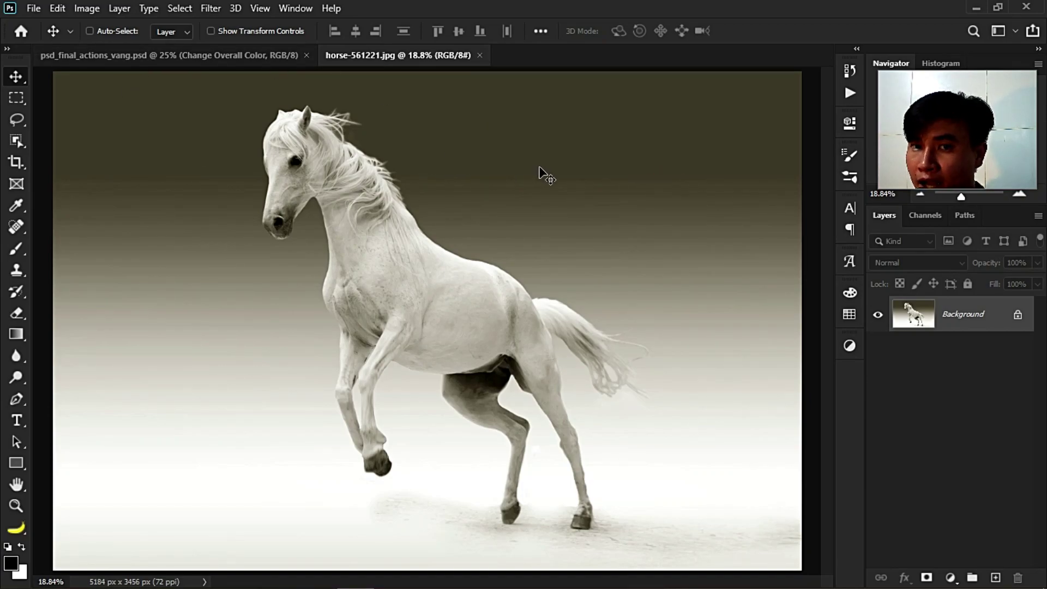
pyautogui.click(87, 8)
pyautogui.moveTo(151, 24)
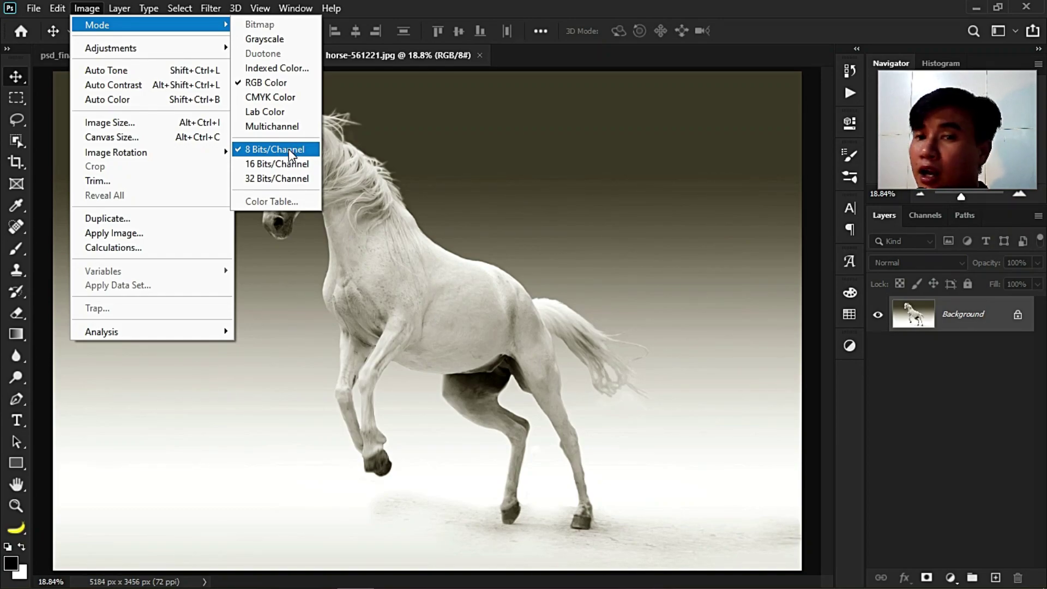
pyautogui.click(622, 10)
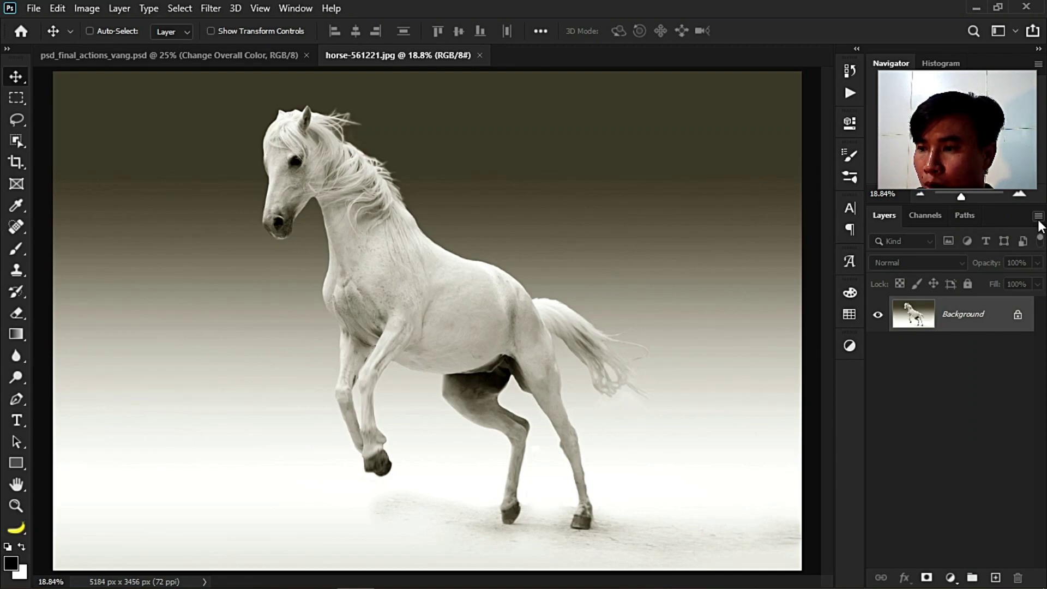
pyautogui.click(1038, 217)
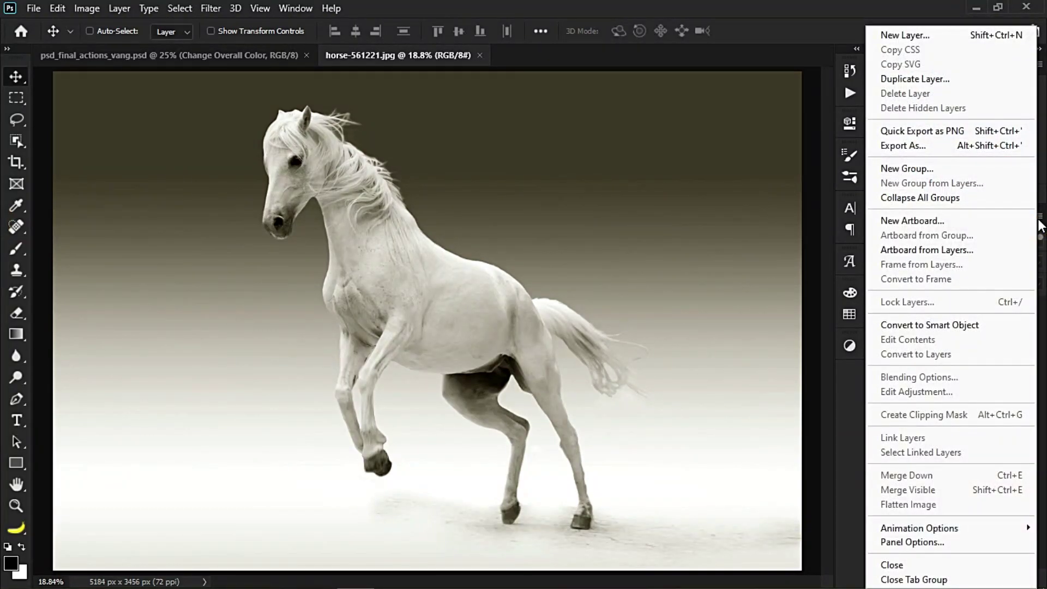
pyautogui.click(929, 543)
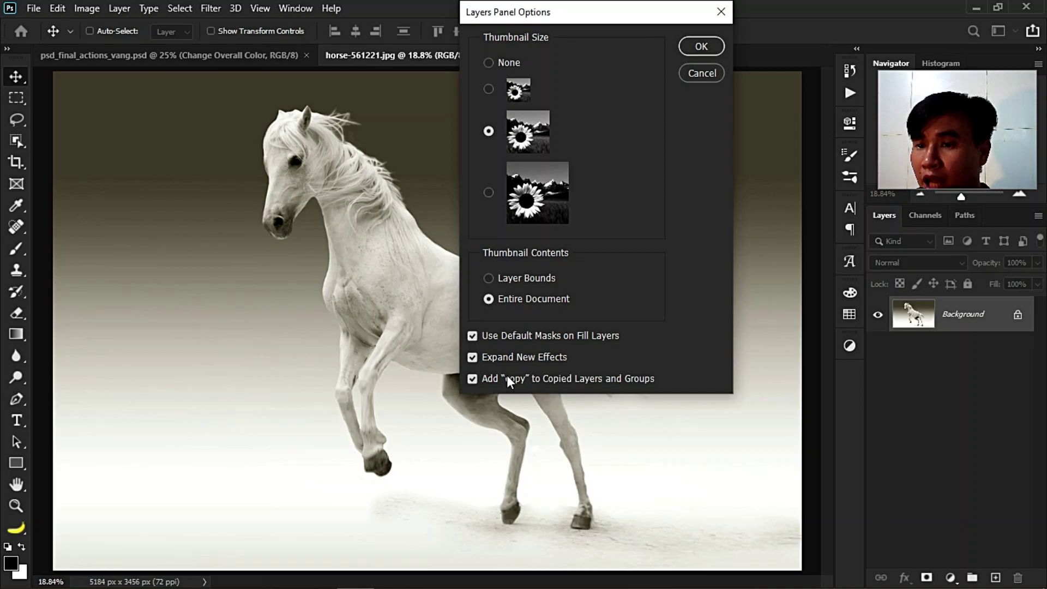
pyautogui.click(683, 42)
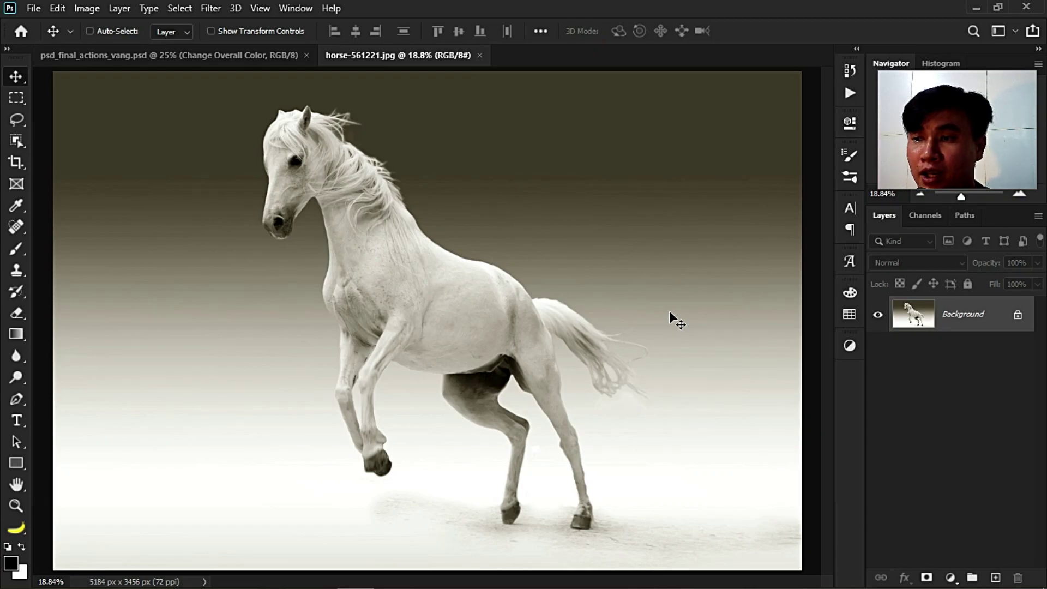
# Resize the horse photo to 4000 px wide (4000 × 2667) with proportions linked
pyautogui.hotkey('ctrl', 'alt', 'i')
pyautogui.click(852, 45)
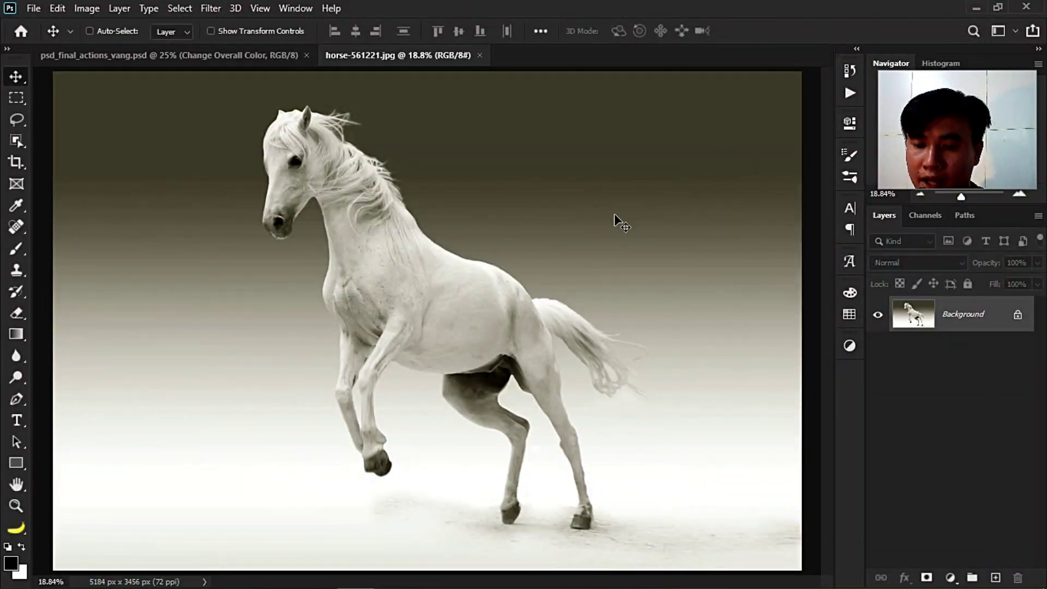
pyautogui.hotkey('ctrl', 'alt', 'i')
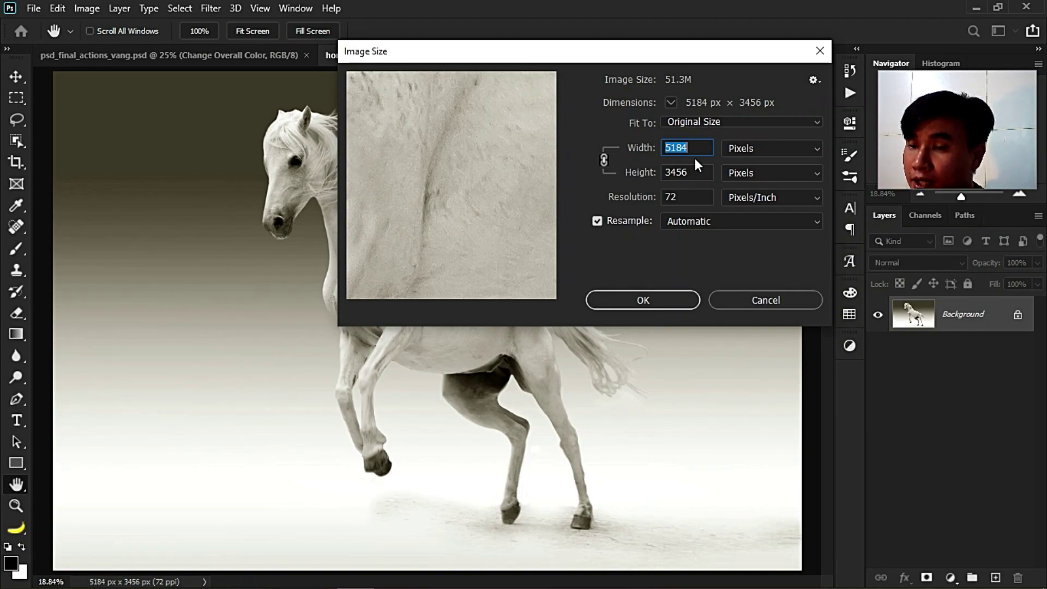
pyautogui.write('40')
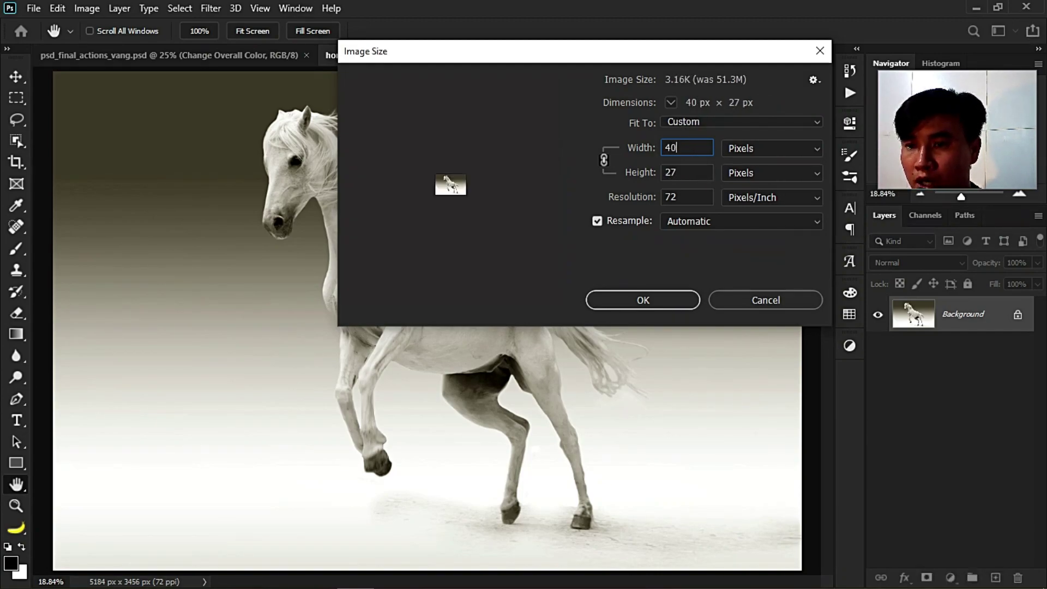
pyautogui.write('00')
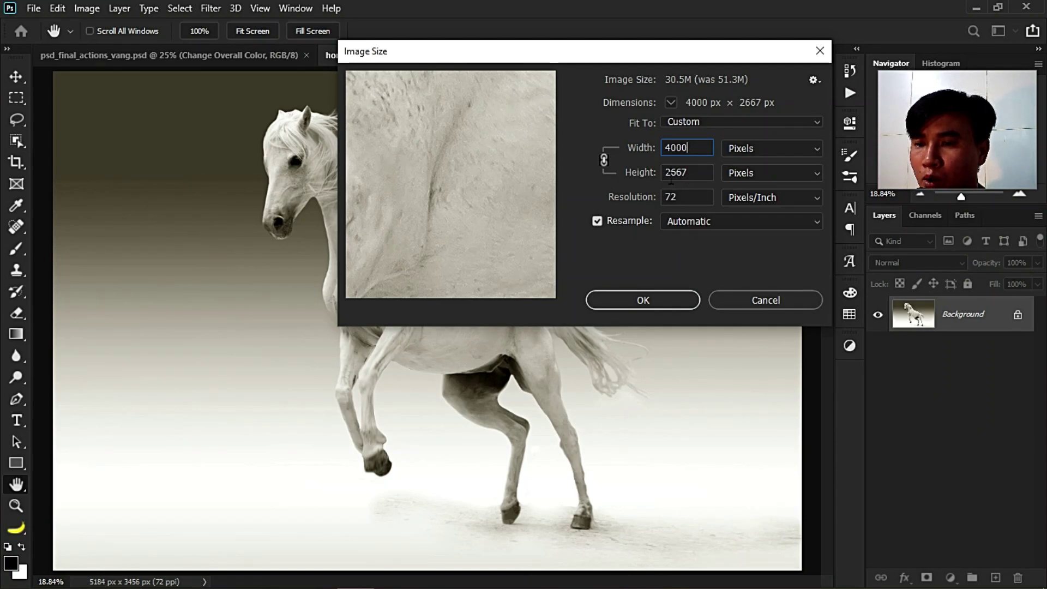
pyautogui.click(653, 300)
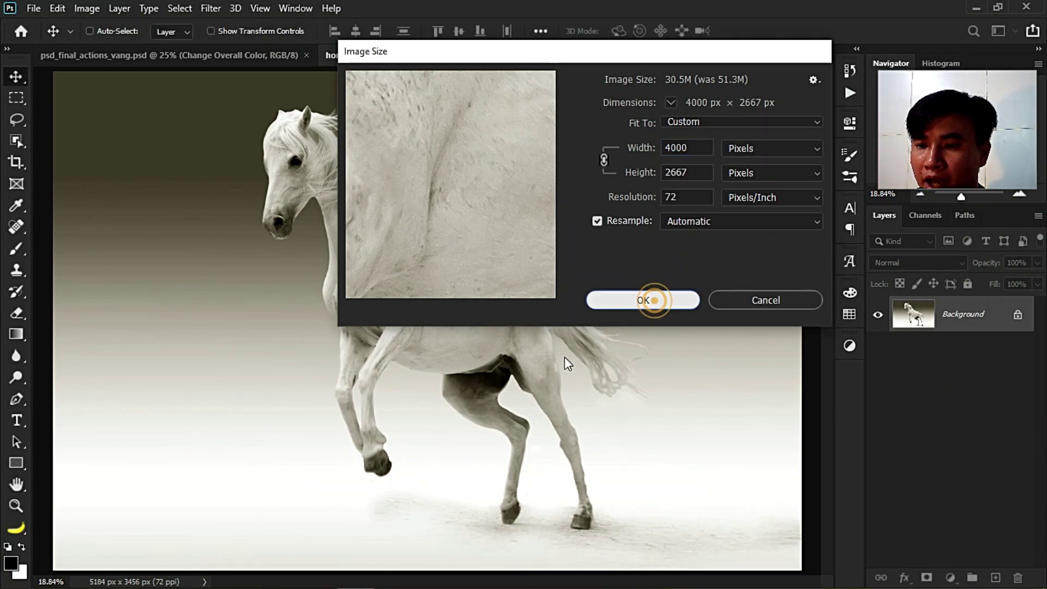
pyautogui.scroll(1, 564, 334)
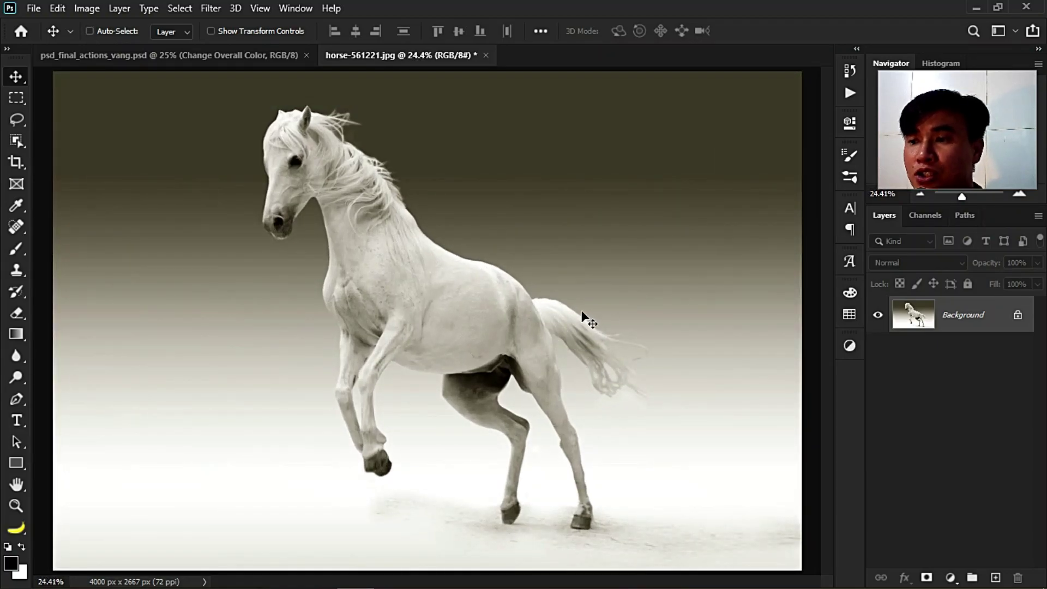
# Inspect the Dripping Gold and drp lgth (Don't Touch) actions, then close the Actions panel
pyautogui.click(849, 95)
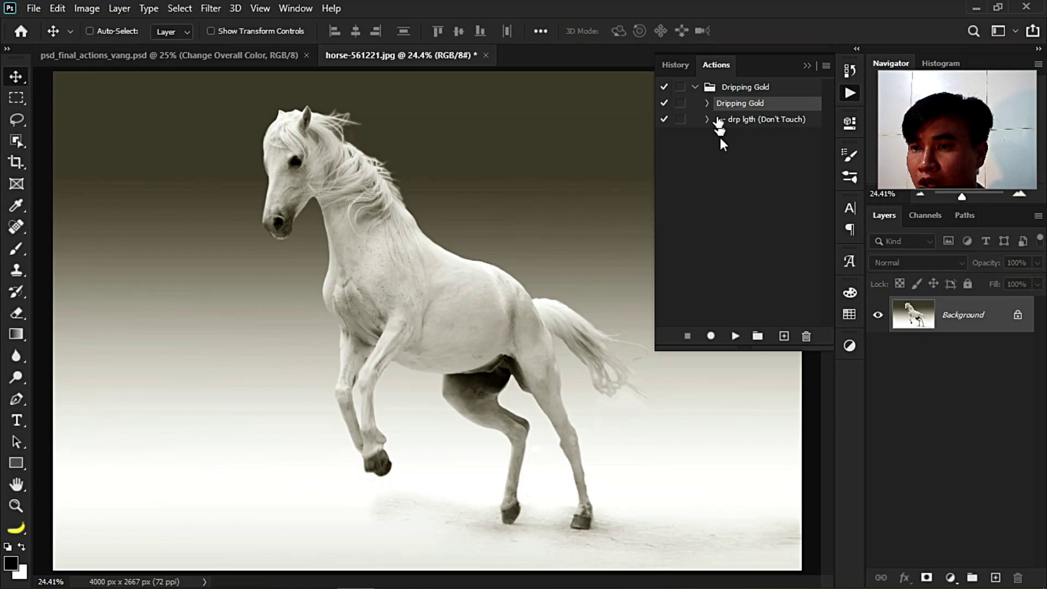
pyautogui.click(305, 11)
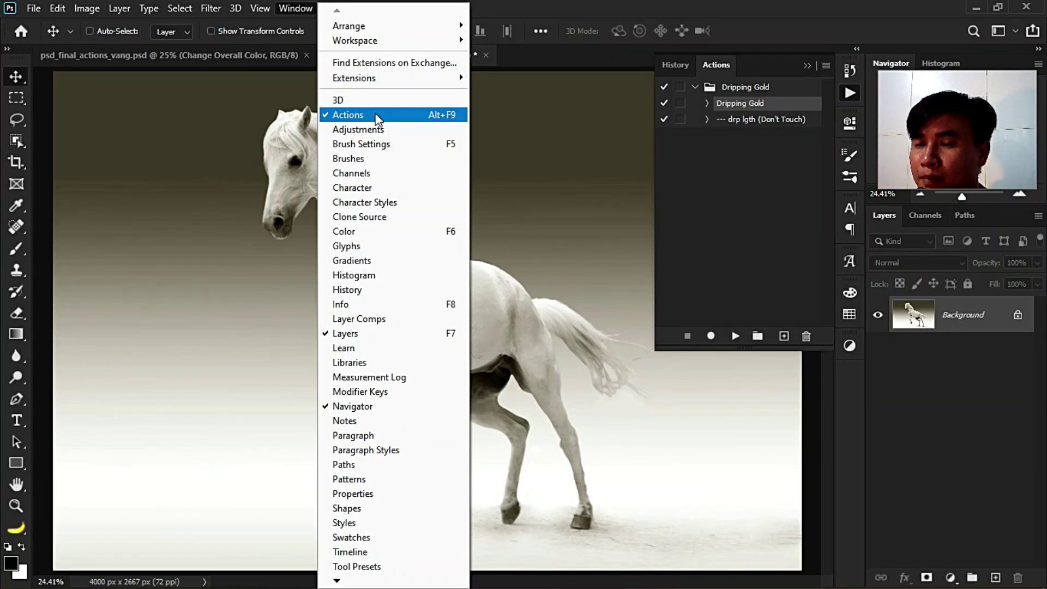
pyautogui.click(755, 88)
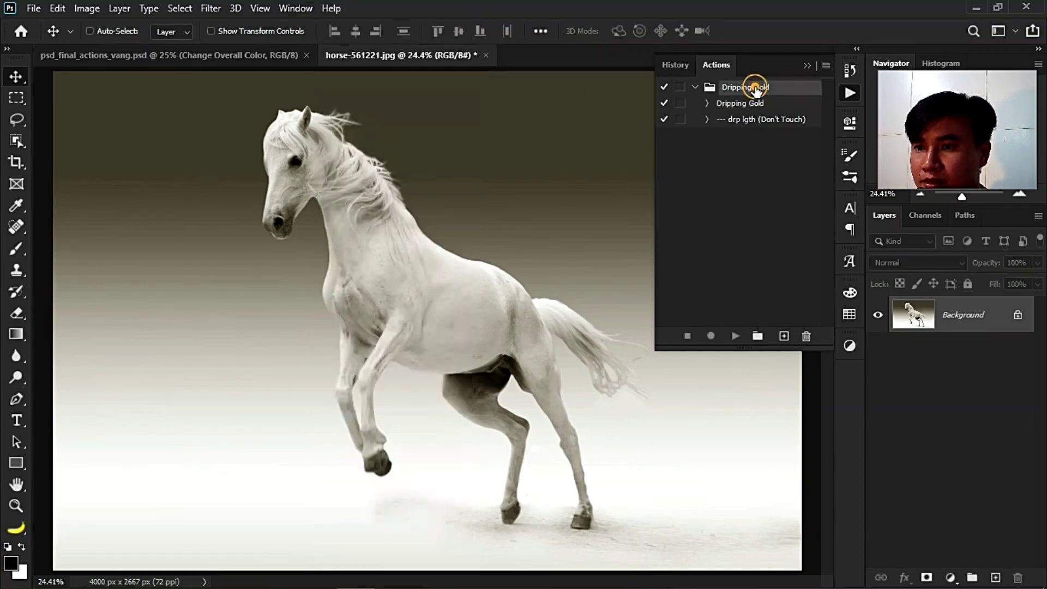
pyautogui.click(745, 102)
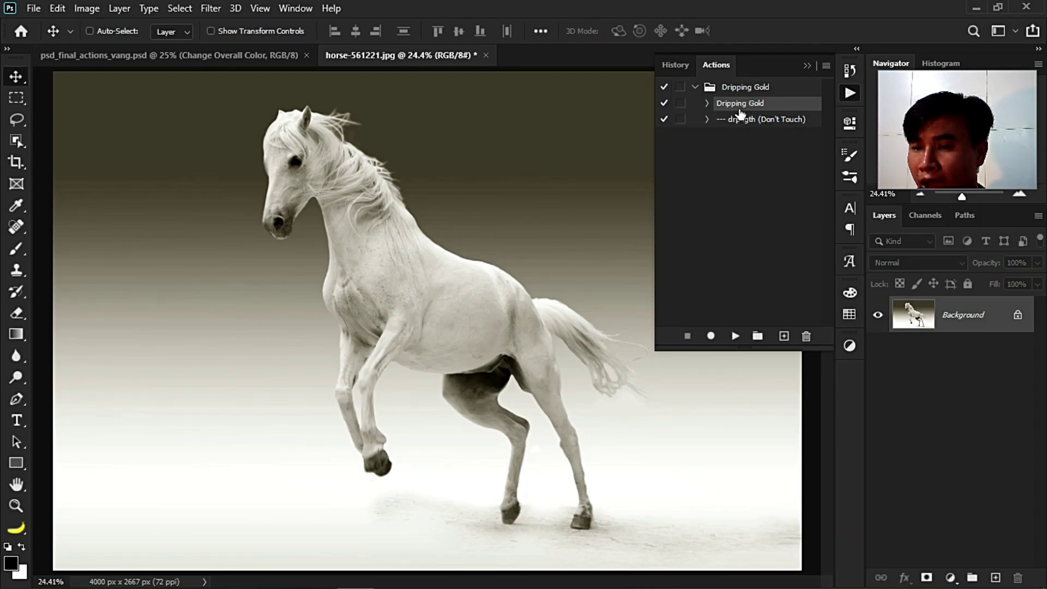
pyautogui.click(764, 121)
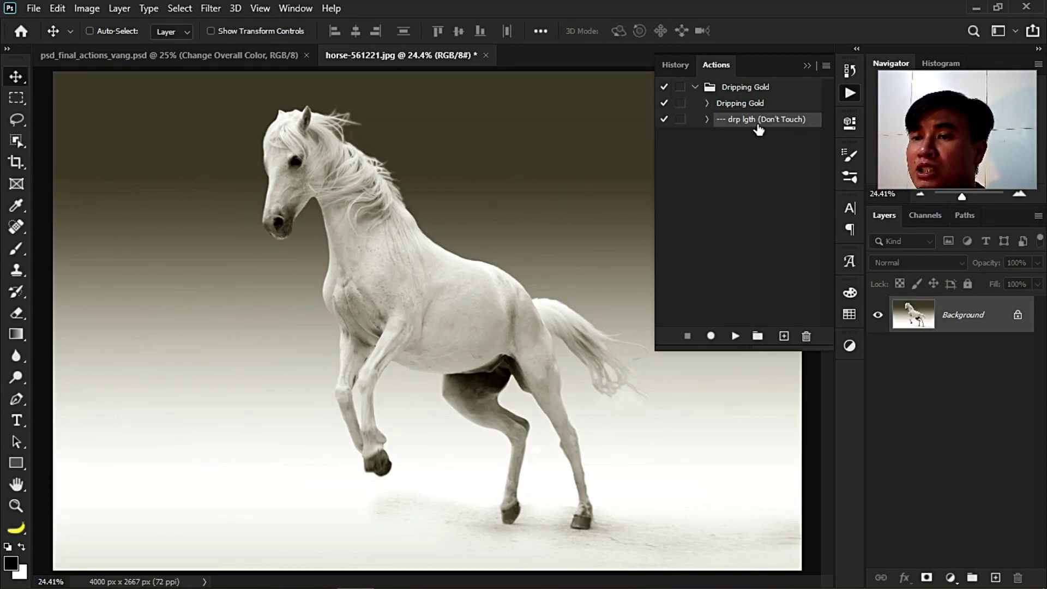
pyautogui.click(707, 119)
pyautogui.click(707, 119)
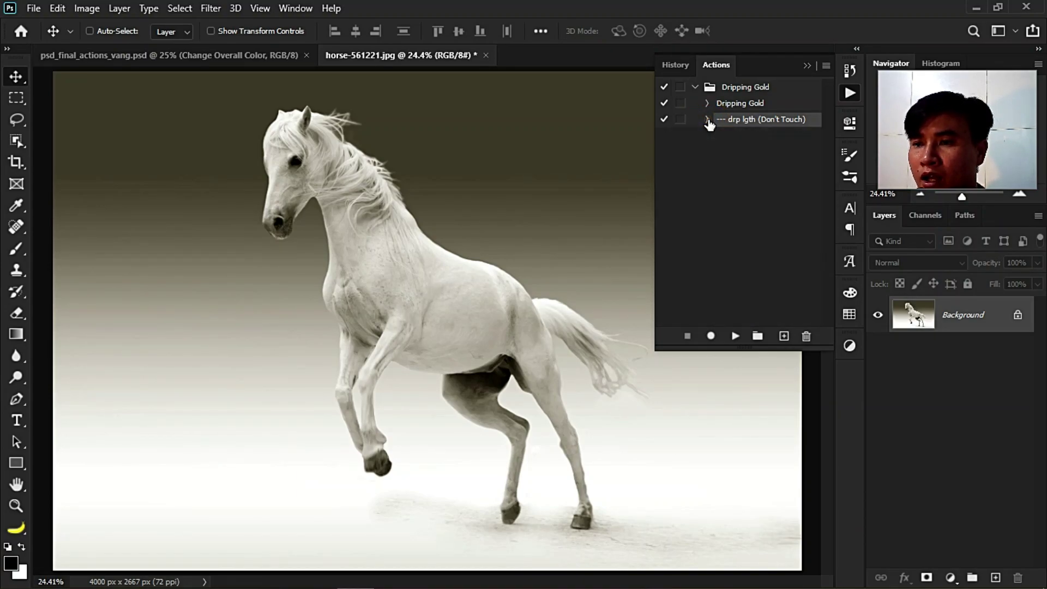
pyautogui.click(849, 93)
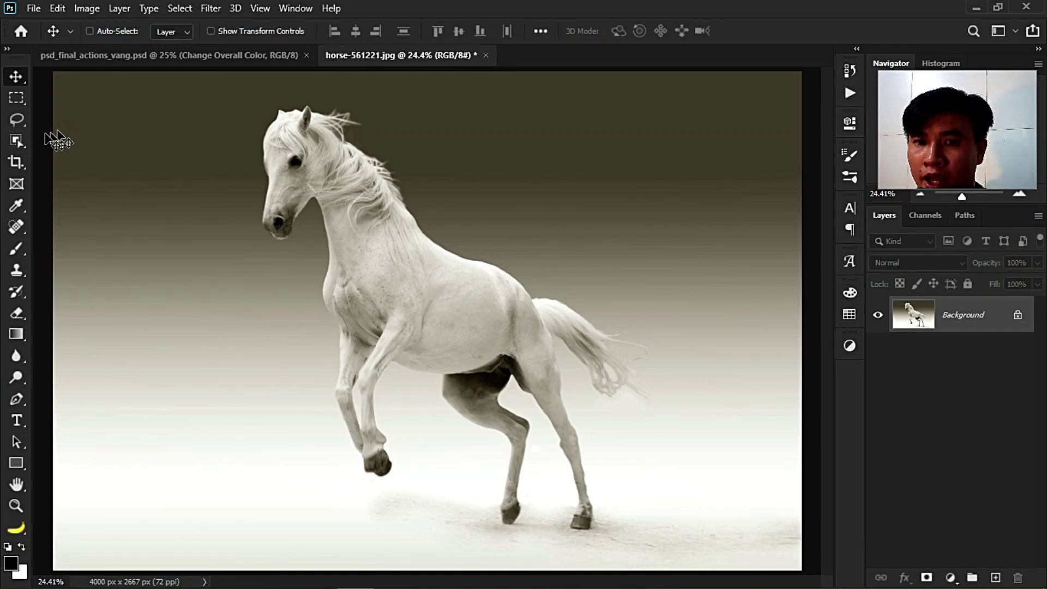
# Select the white horse using the Object Selection Tool's Select Subject
pyautogui.click(14, 146)
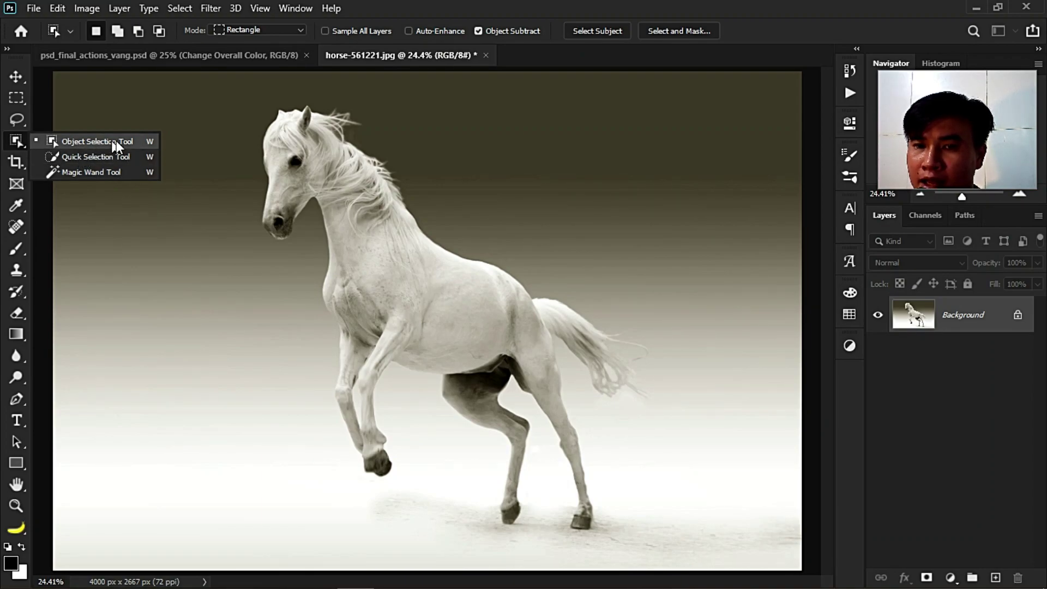
pyautogui.click(112, 143)
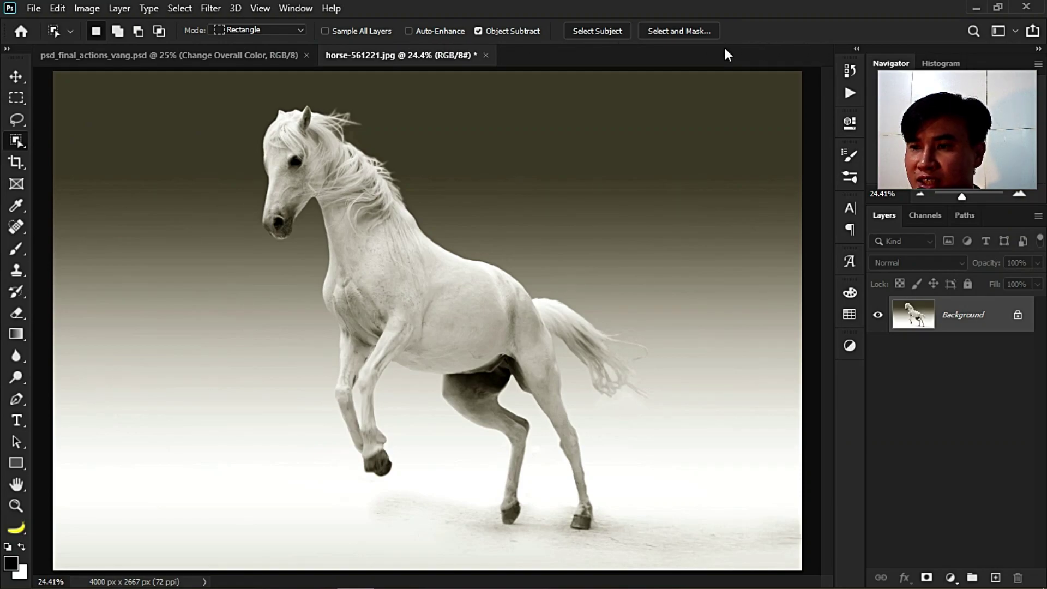
pyautogui.click(593, 32)
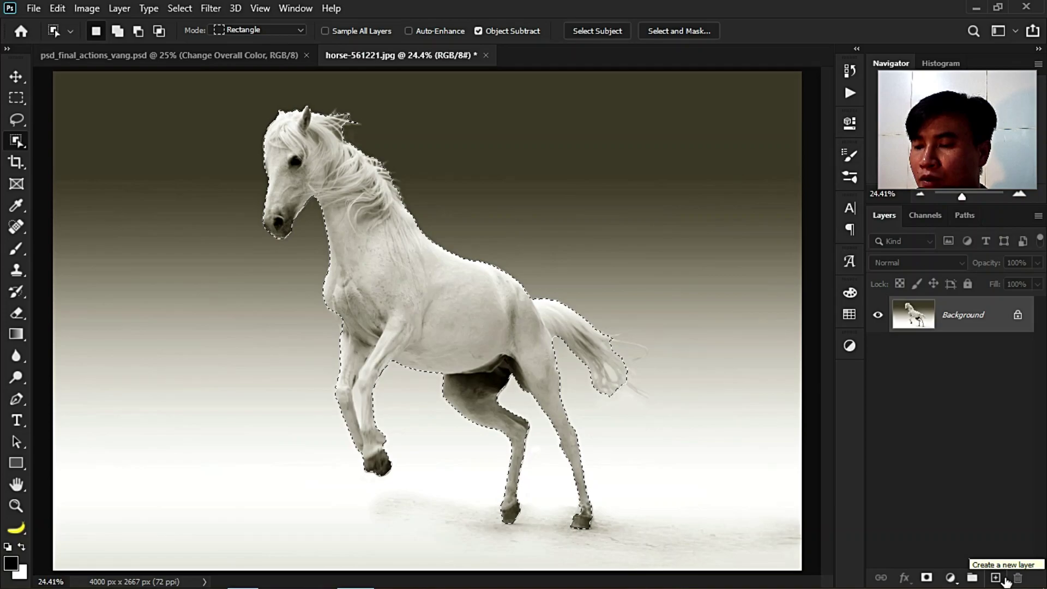
# Add an empty layer named 'brush' above the Background layer
pyautogui.click(998, 579)
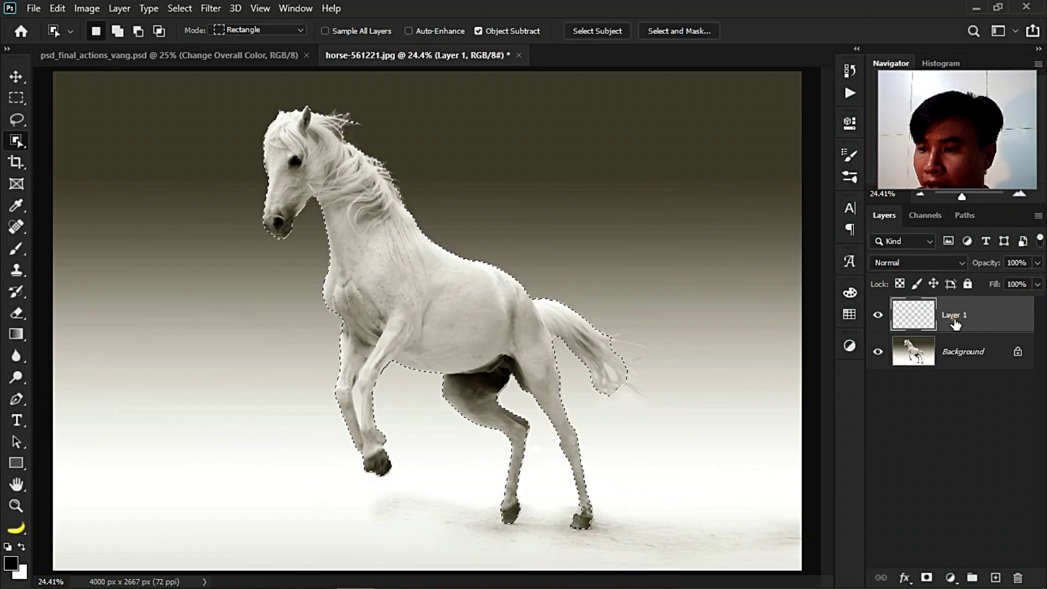
pyautogui.doubleClick(954, 316)
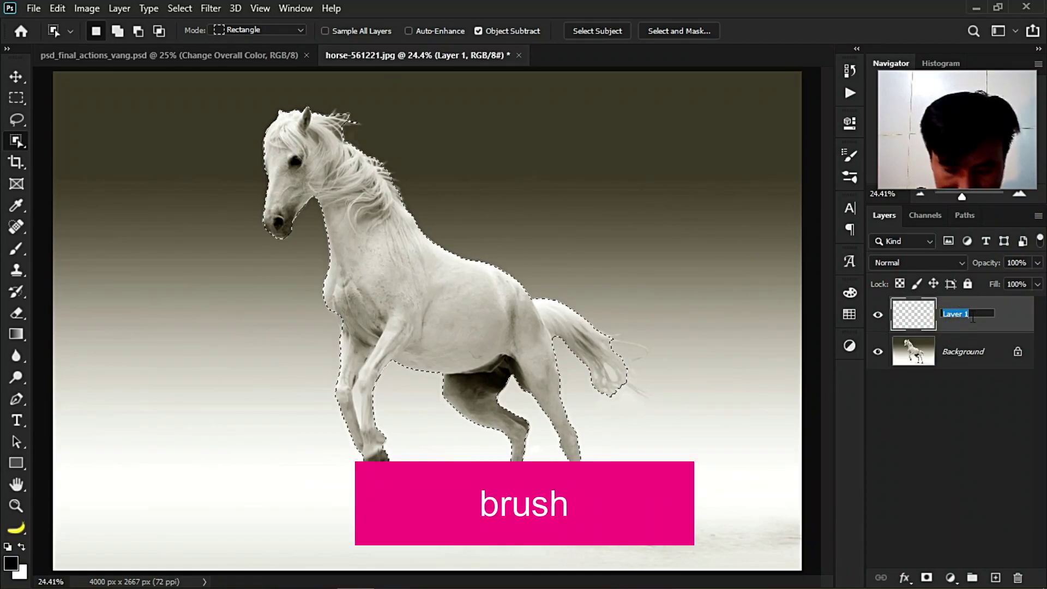
pyautogui.write('brush')
pyautogui.press('Return')
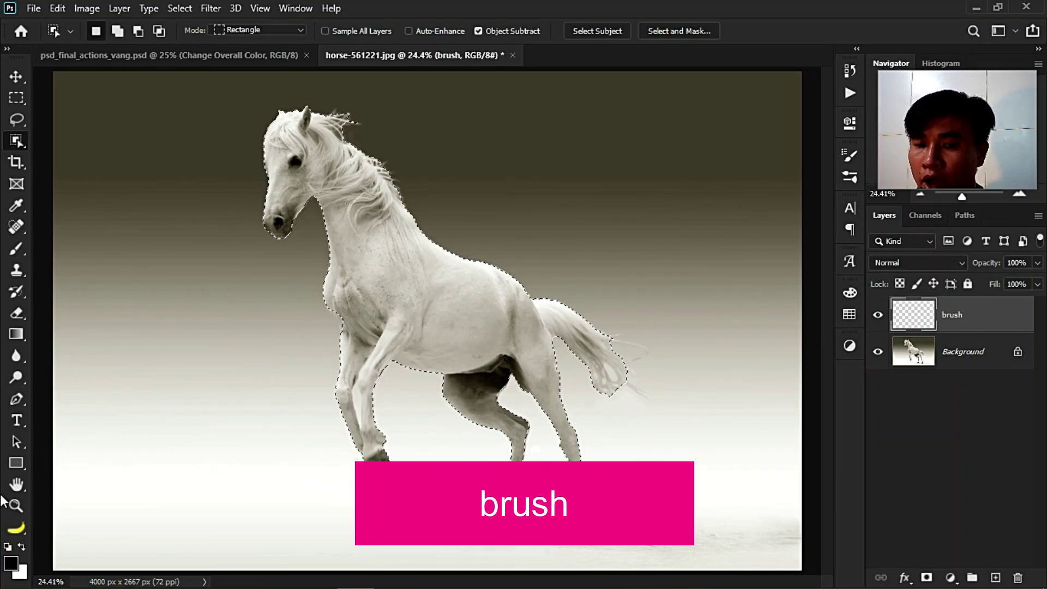
pyautogui.click(11, 563)
# Set the foreground colour to strong red fc0000
pyautogui.click(496, 113)
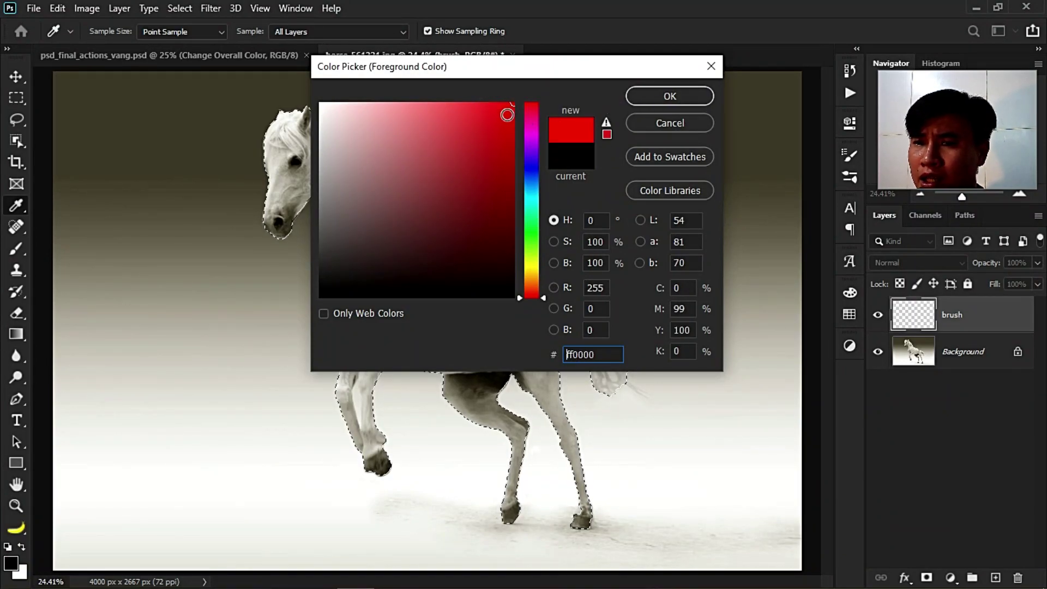
pyautogui.click(513, 104)
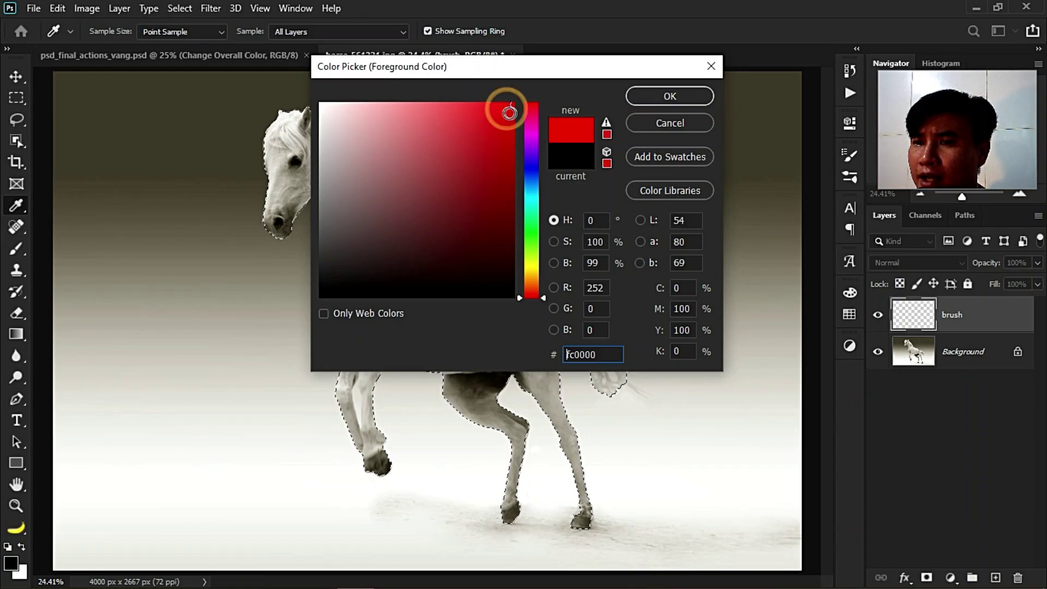
pyautogui.click(654, 98)
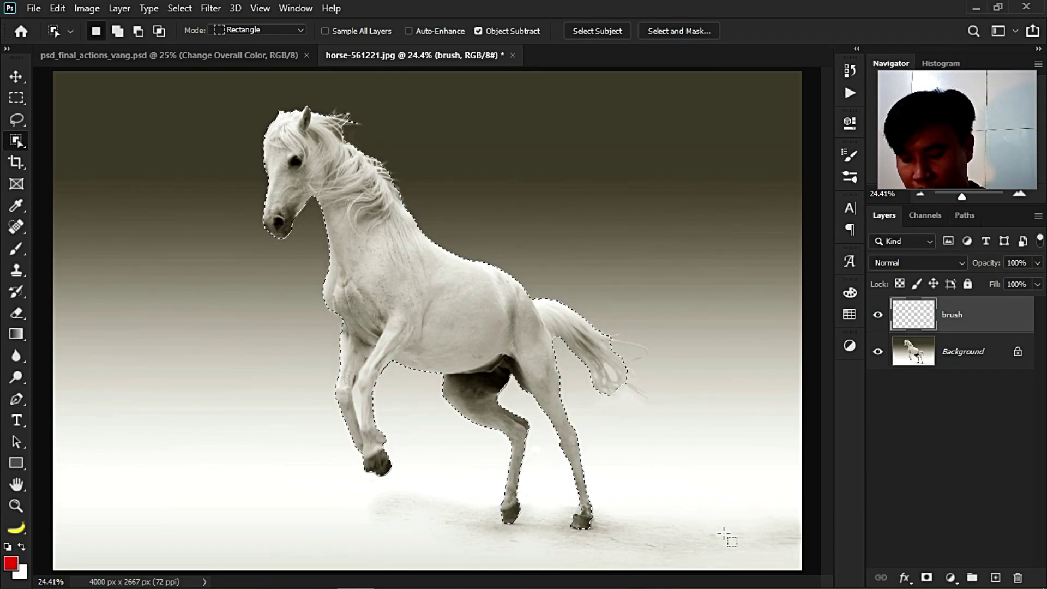
# Fill the horse selection solid red on the brush layer, then deselect
pyautogui.hotkey('alt', 'BackSpace')
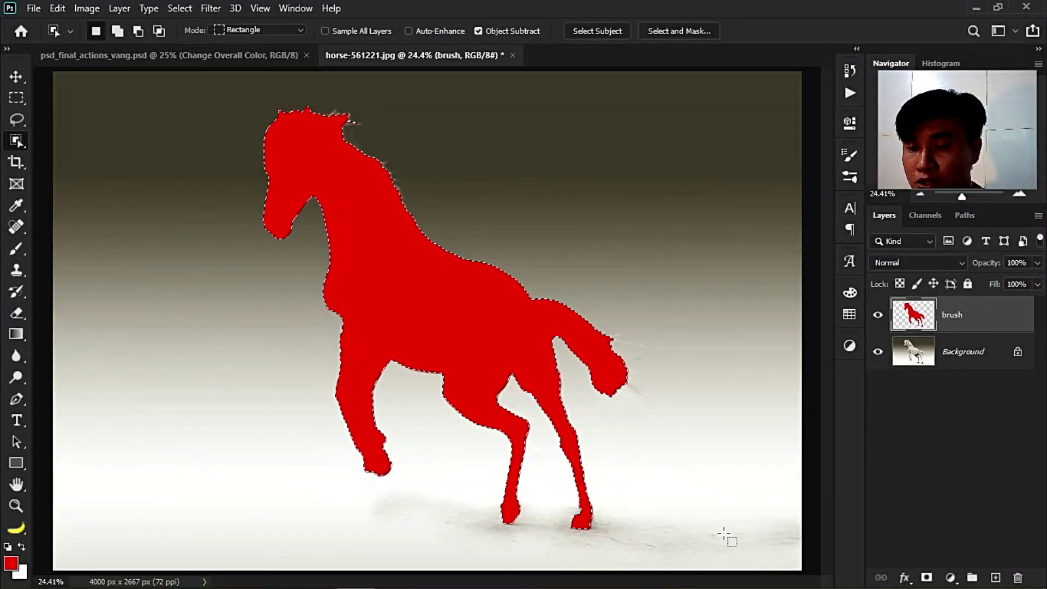
pyautogui.hotkey('ctrl', 'd')
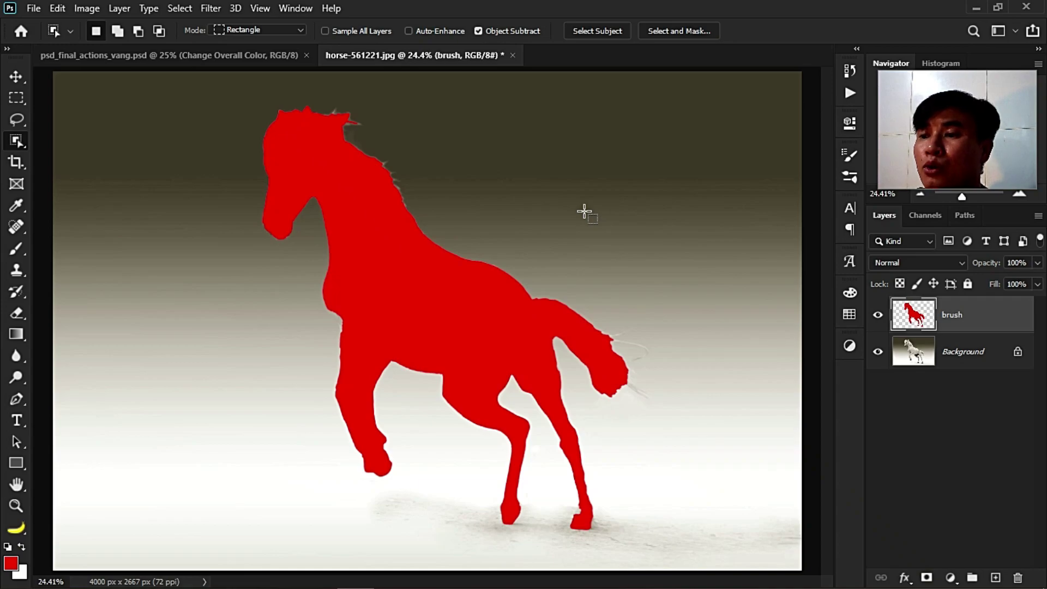
# Run the Dripping Gold action from the Actions panel on the horse image
pyautogui.click(853, 94)
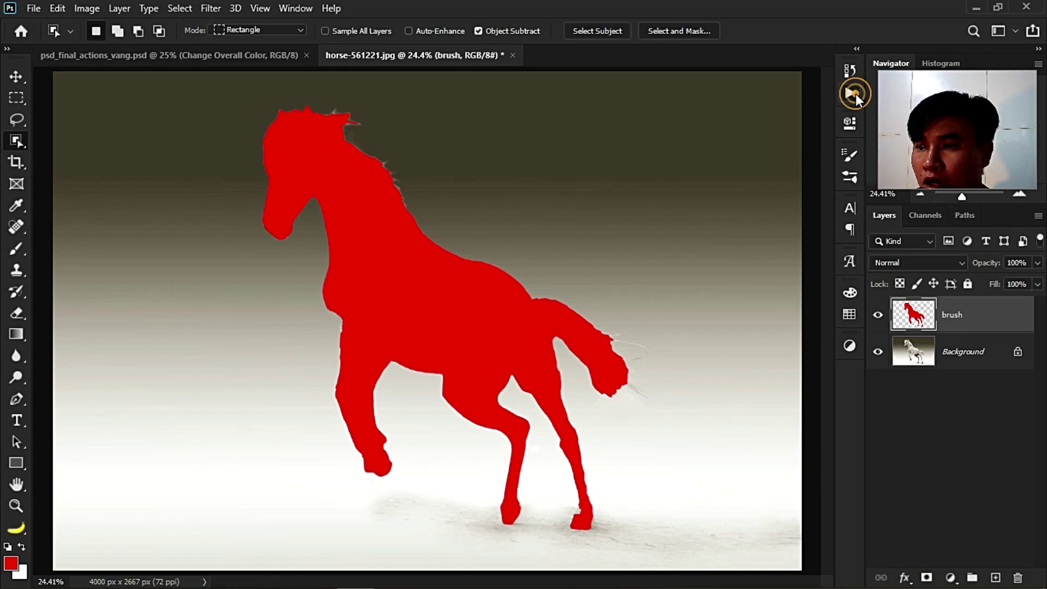
pyautogui.click(853, 94)
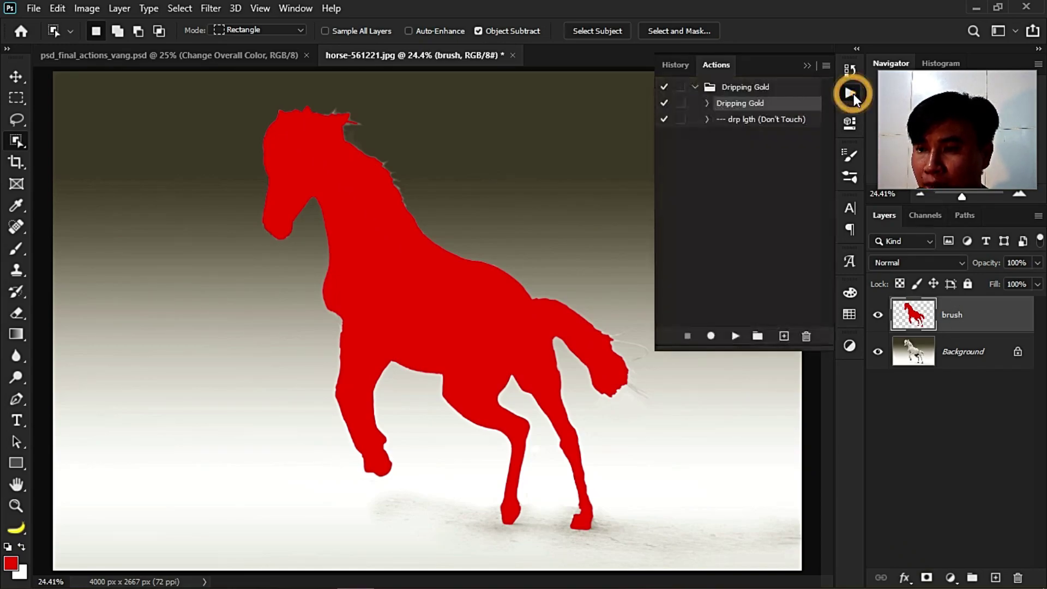
pyautogui.click(761, 104)
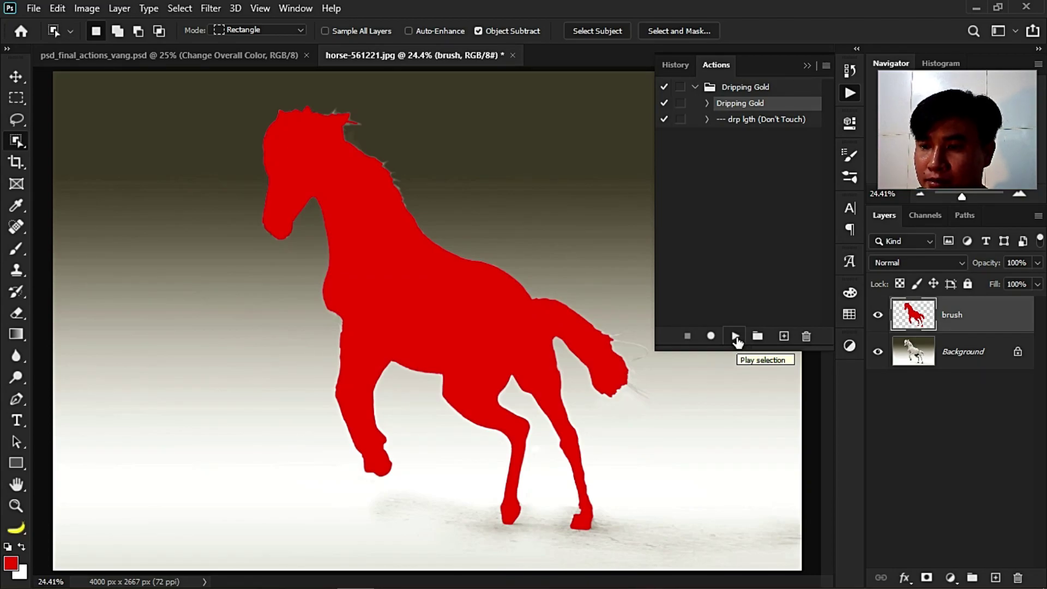
pyautogui.click(735, 338)
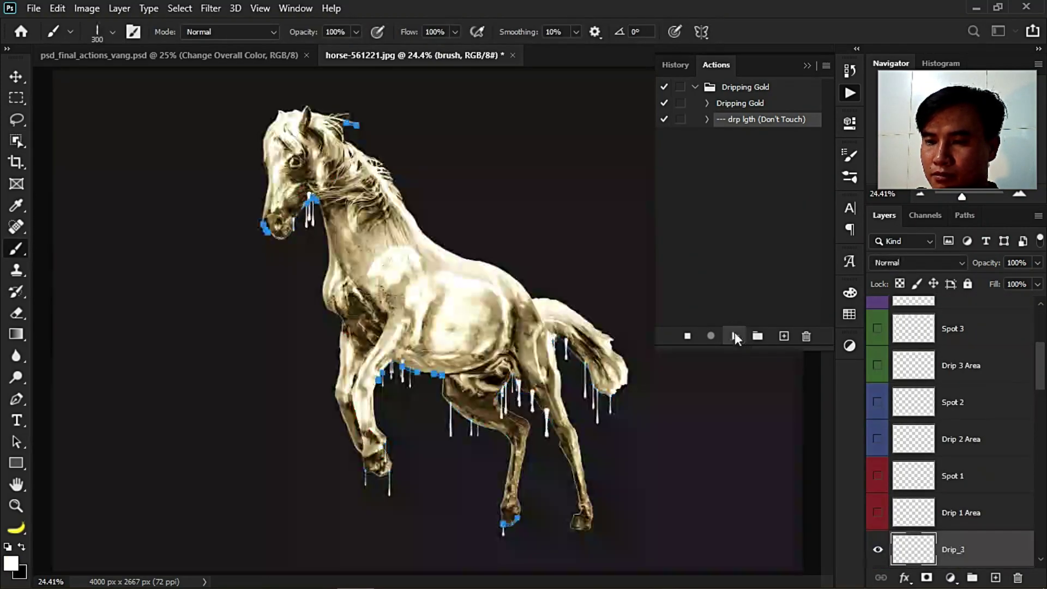
pyautogui.click(734, 336)
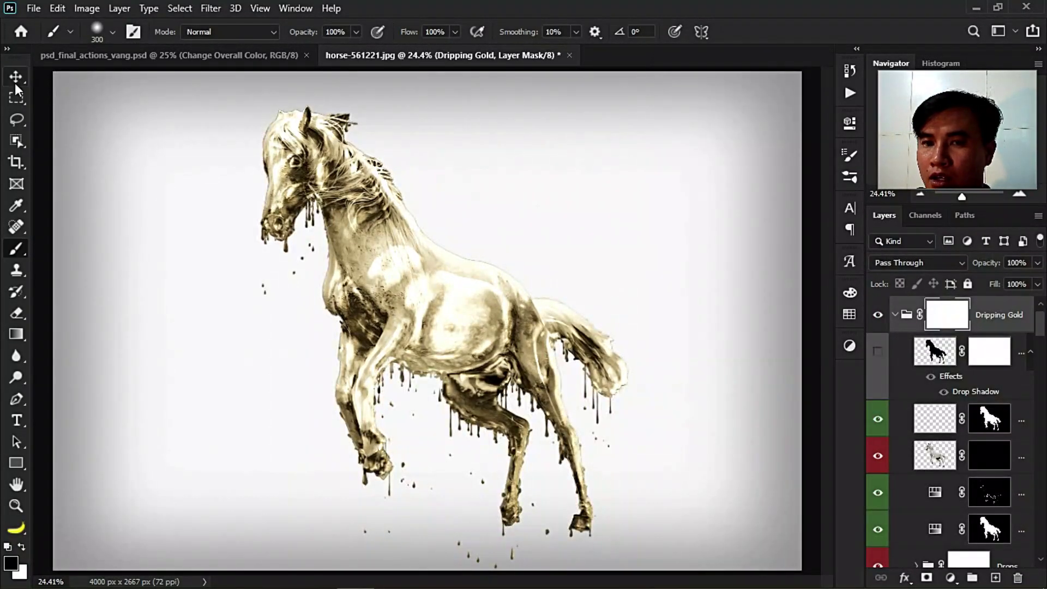
# Compare the gold horse with the reference psd_final_actions_vang.psd, then return to horse-561221.jpg
pyautogui.click(16, 79)
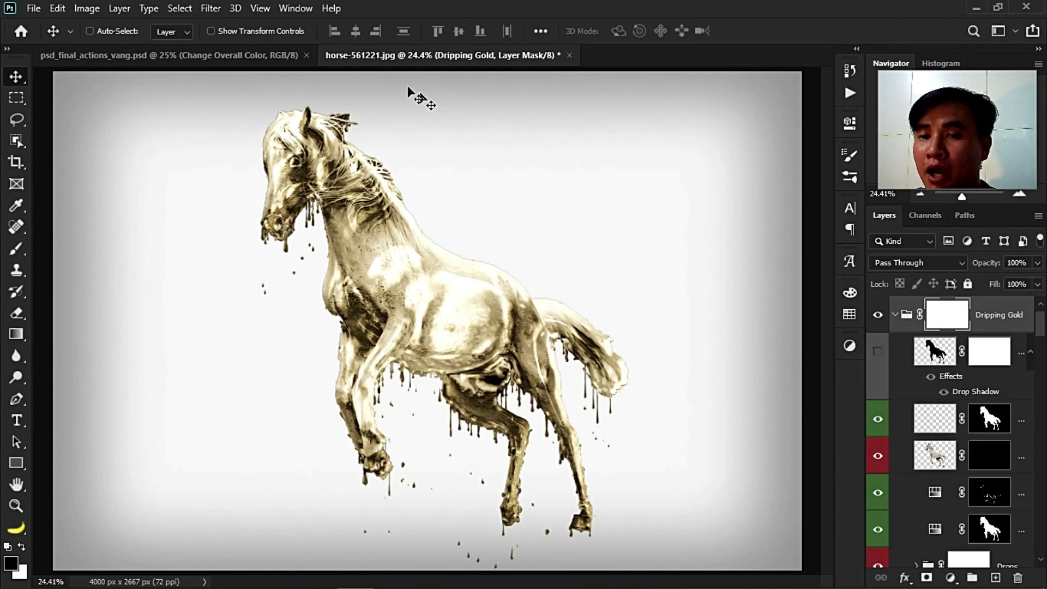
pyautogui.click(201, 54)
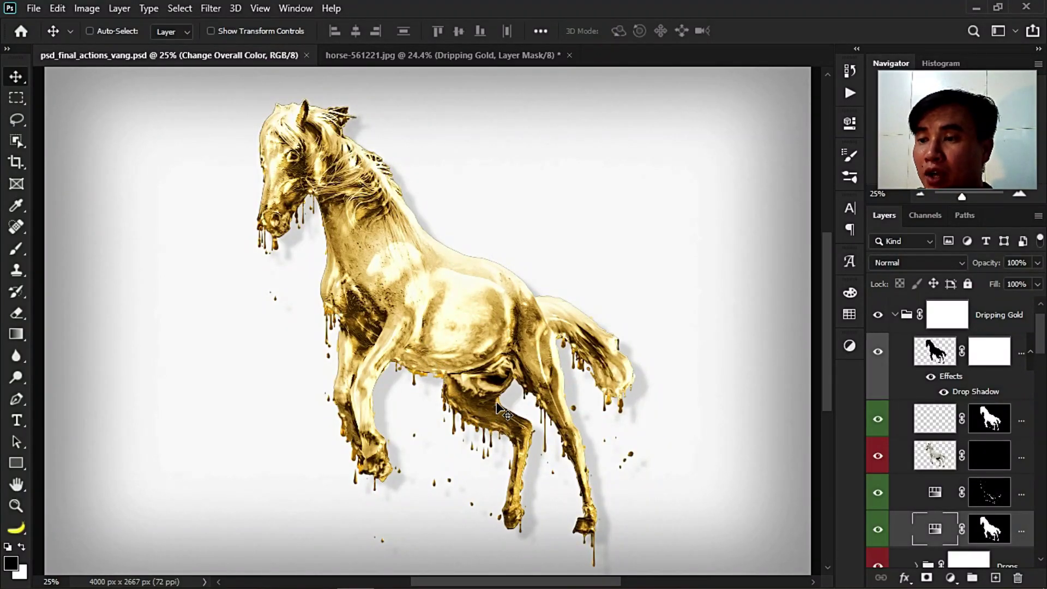
pyautogui.click(407, 55)
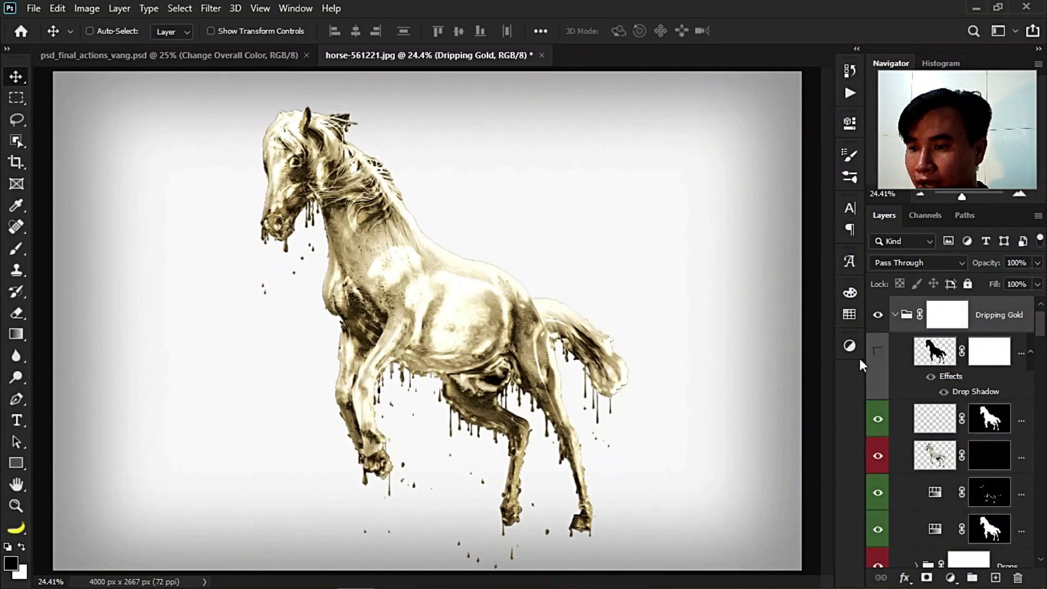
# Show the horse's drop shadow layer and lower its opacity to 81%
pyautogui.click(879, 353)
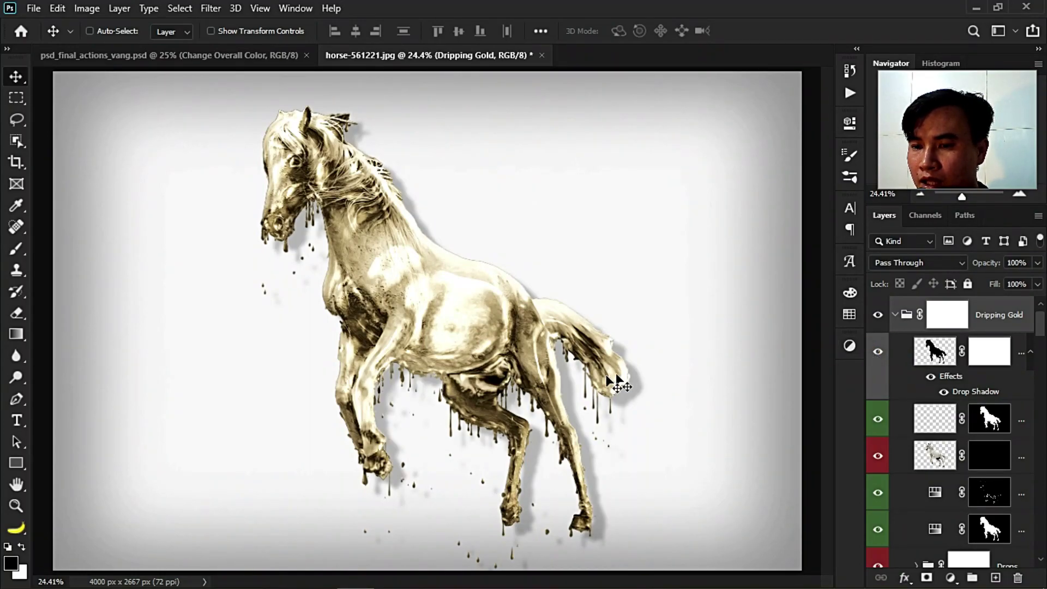
pyautogui.click(878, 353)
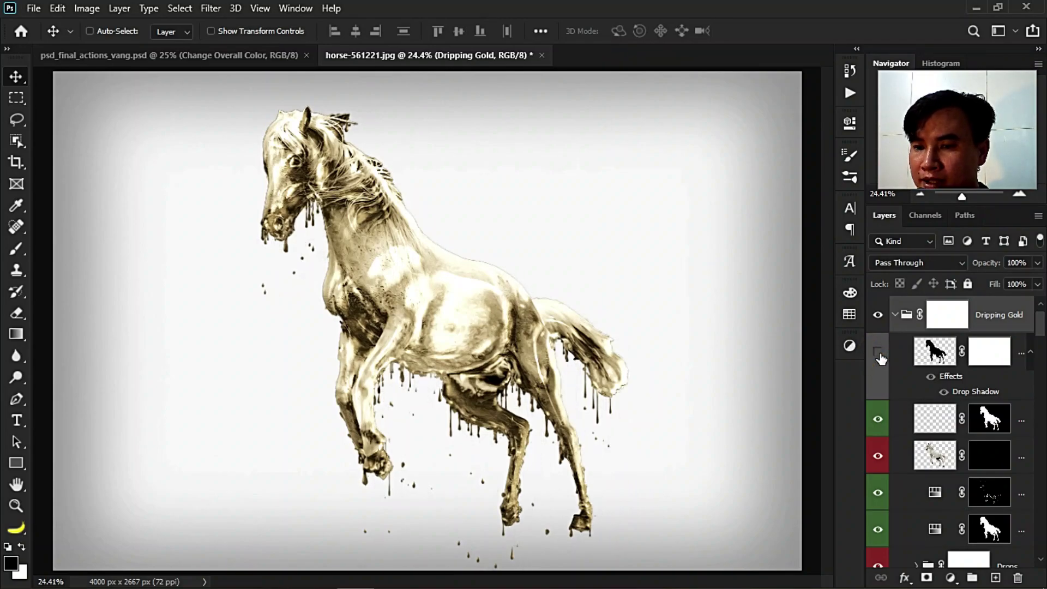
pyautogui.click(878, 352)
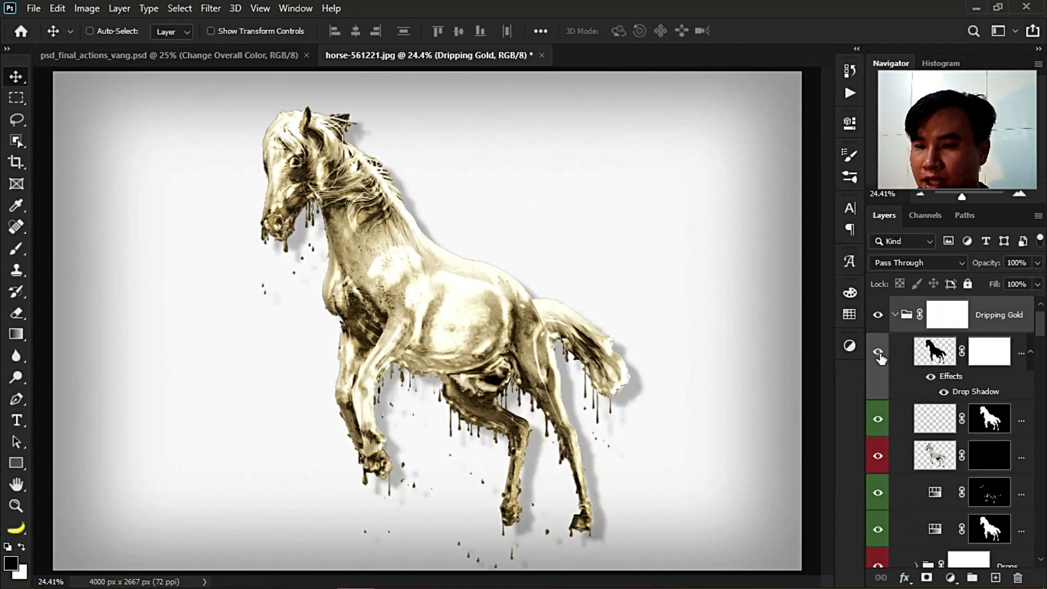
pyautogui.click(952, 355)
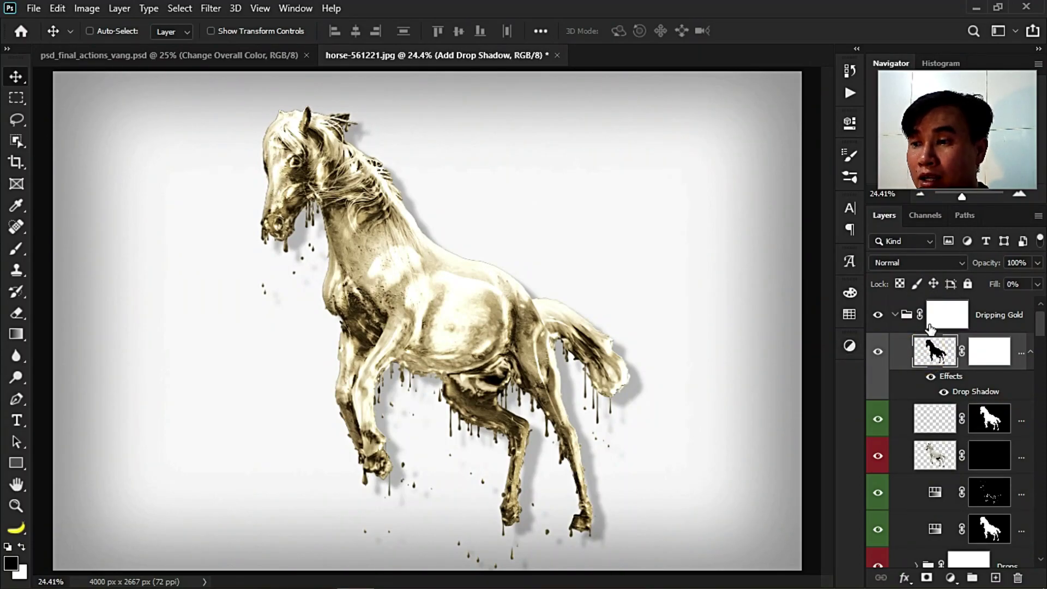
pyautogui.moveTo(991, 267); pyautogui.dragTo(978, 269)
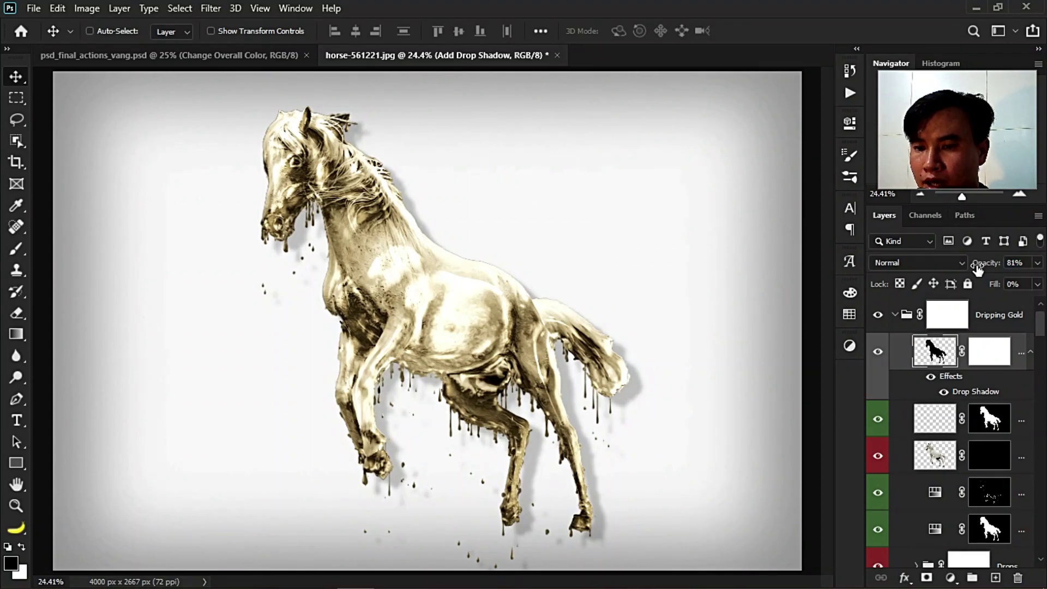
pyautogui.scroll(-3, 916, 357)
pyautogui.click(942, 391)
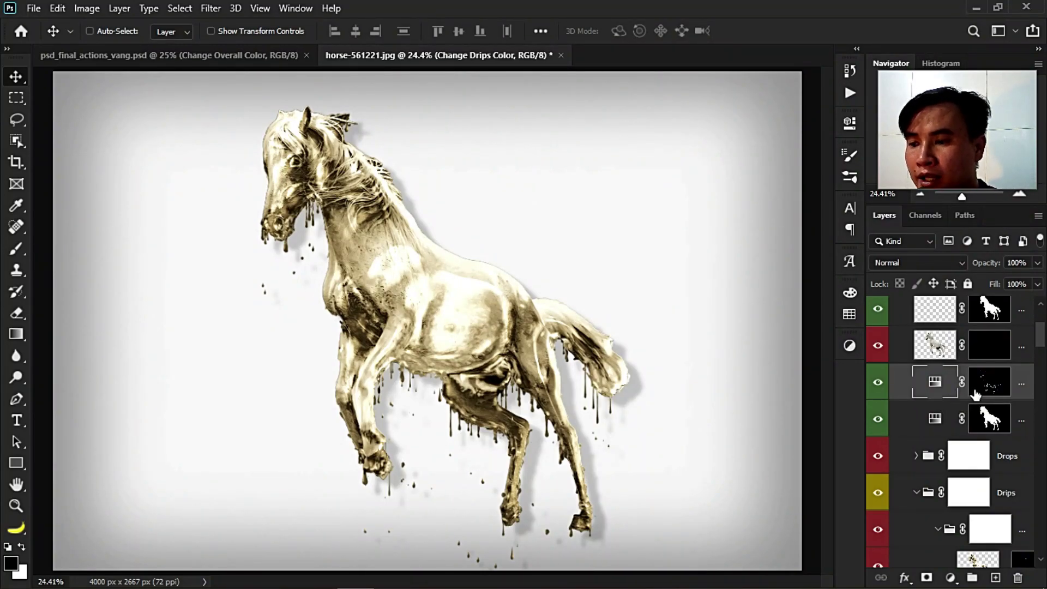
# In the Change Overall Color Hue/Saturation layer, try hues and nudge Lightness to +1
pyautogui.scroll(-1, 976, 394)
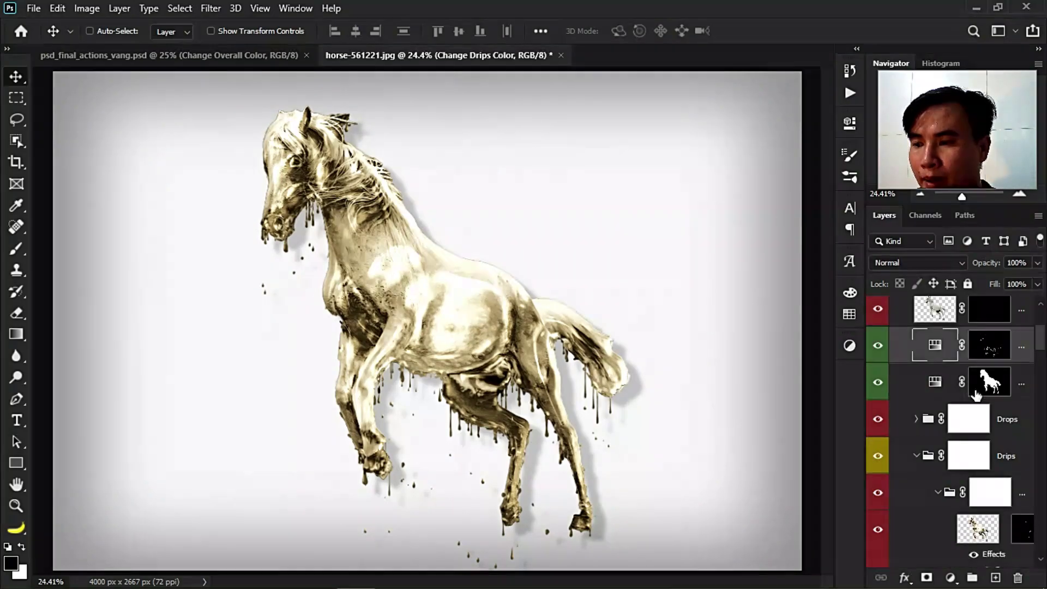
pyautogui.click(1005, 389)
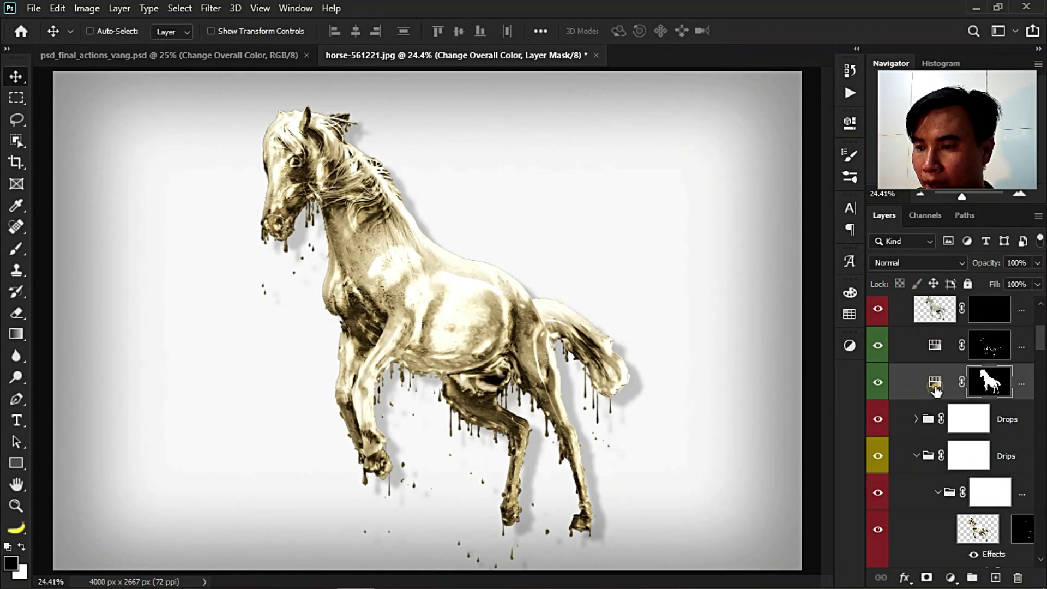
pyautogui.doubleClick(935, 386)
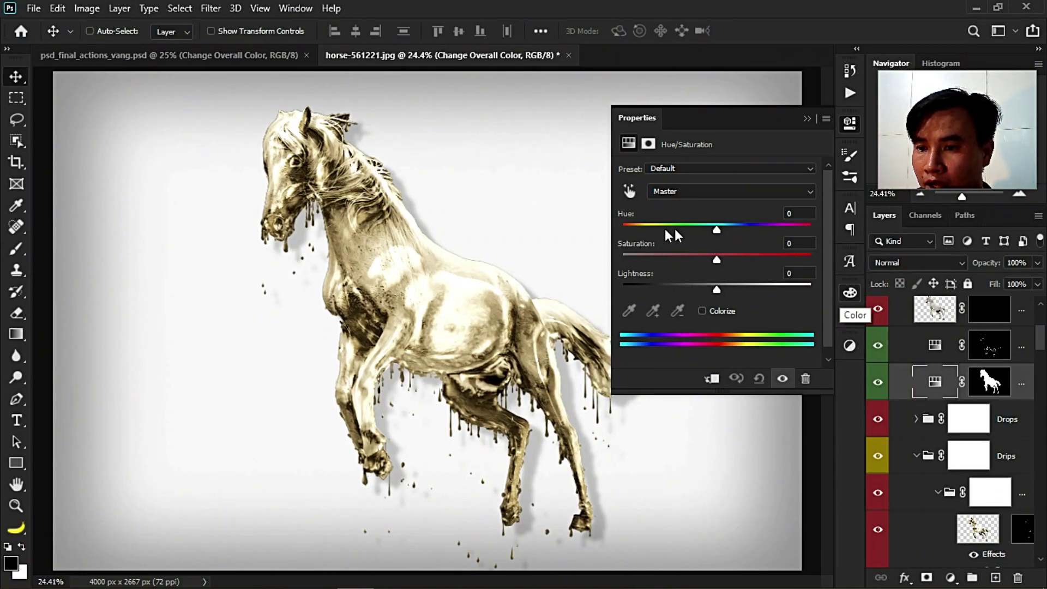
pyautogui.moveTo(714, 230)
pyautogui.mouseDown()
pyautogui.moveTo(768, 231)
pyautogui.moveTo(665, 223)
pyautogui.moveTo(741, 234)
pyautogui.mouseUp()
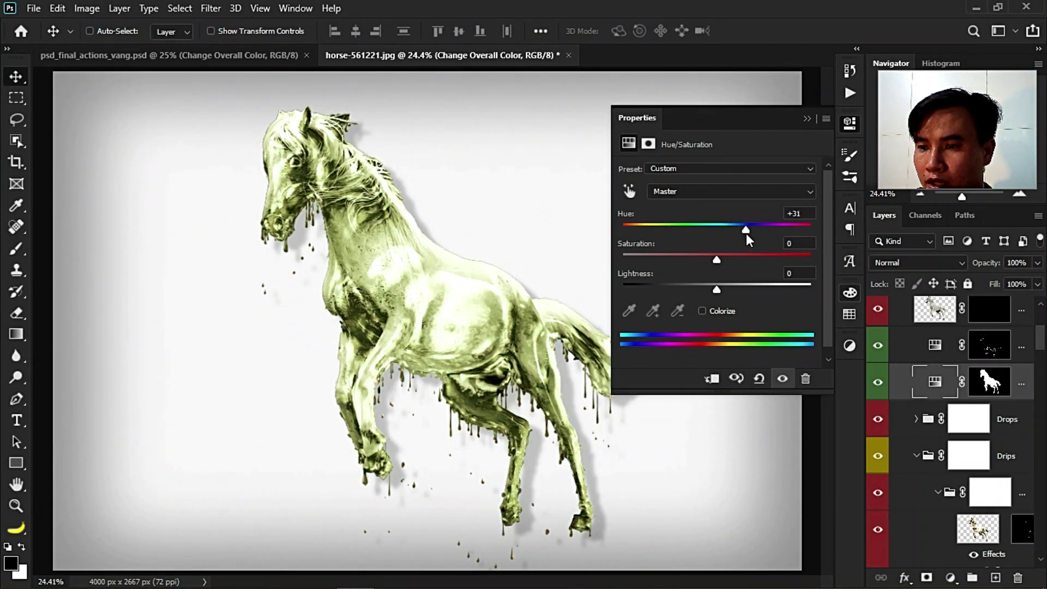
pyautogui.moveTo(745, 230)
pyautogui.mouseDown()
pyautogui.moveTo(724, 230)
pyautogui.moveTo(741, 260)
pyautogui.moveTo(787, 260)
pyautogui.moveTo(754, 261)
pyautogui.moveTo(768, 259)
pyautogui.mouseUp()
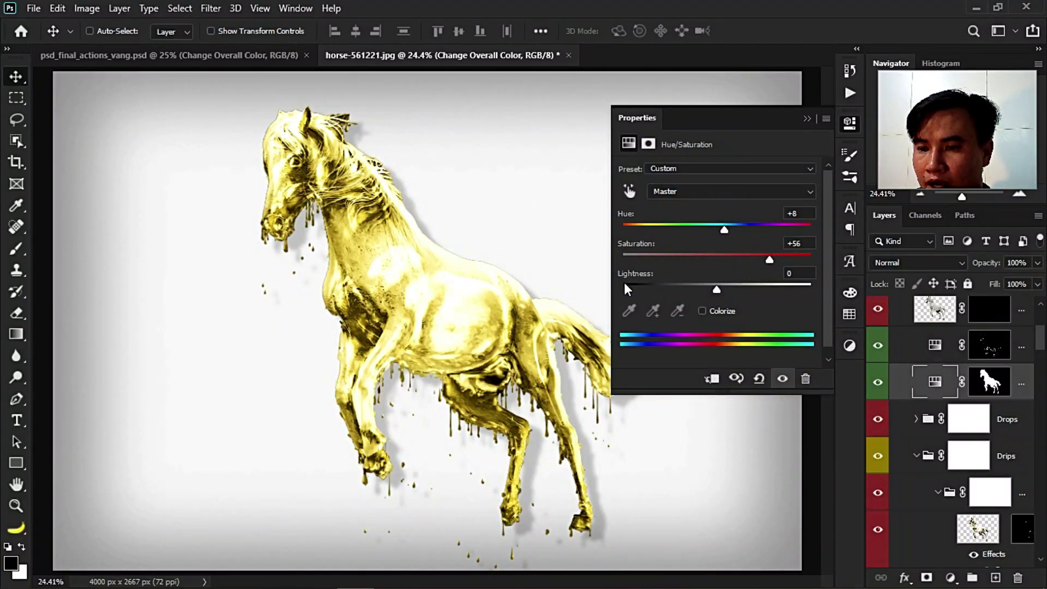
pyautogui.moveTo(717, 290)
pyautogui.mouseDown()
pyautogui.moveTo(744, 290)
pyautogui.moveTo(718, 293)
pyautogui.mouseUp()
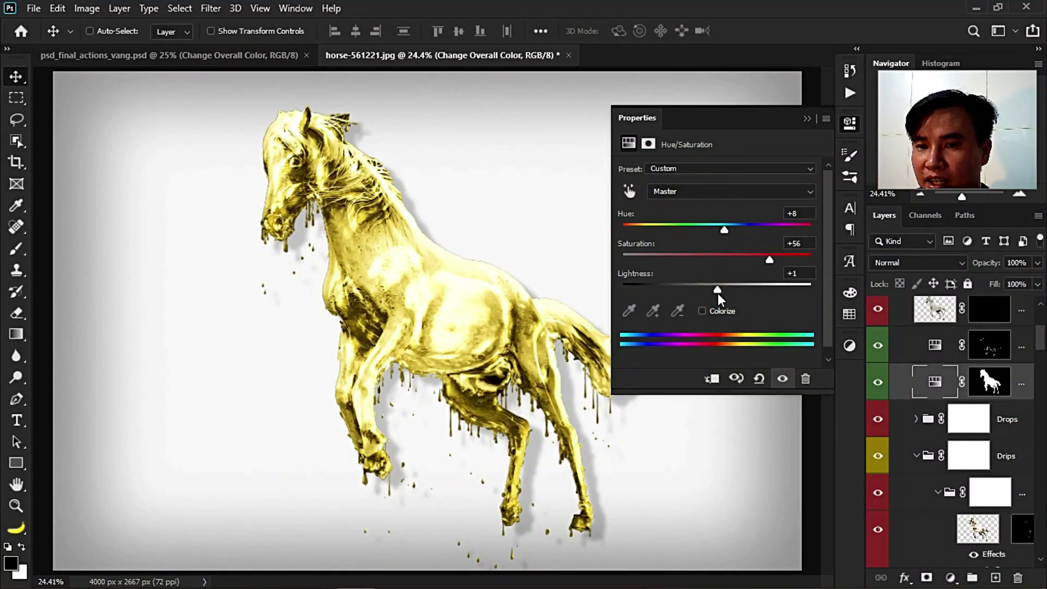
# Set Hue to -180 and Saturation to +28, turning the horse pale blue
pyautogui.moveTo(759, 260); pyautogui.dragTo(757, 260)
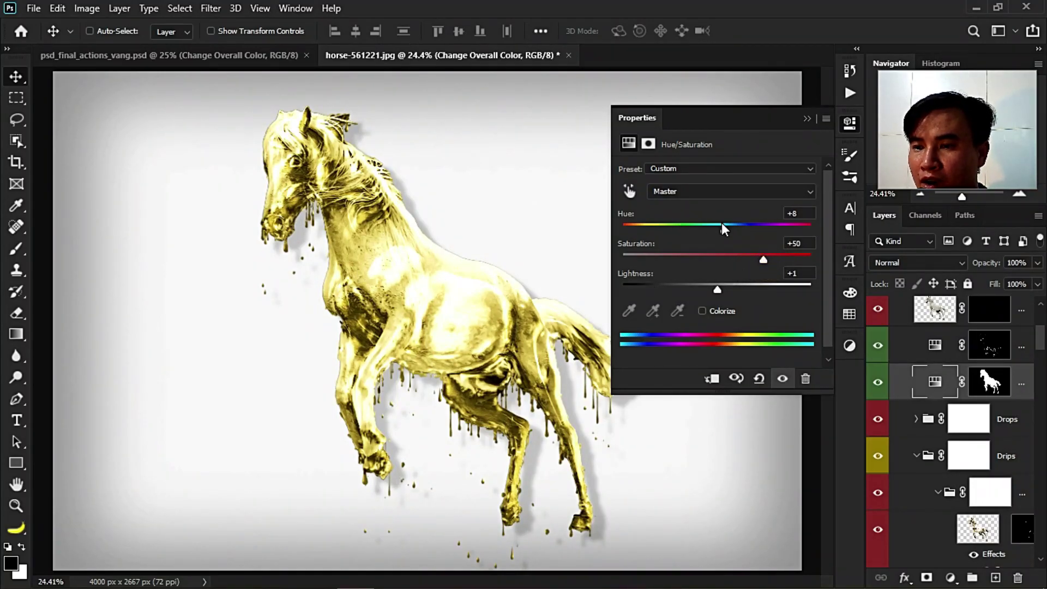
pyautogui.moveTo(722, 228); pyautogui.dragTo(613, 231)
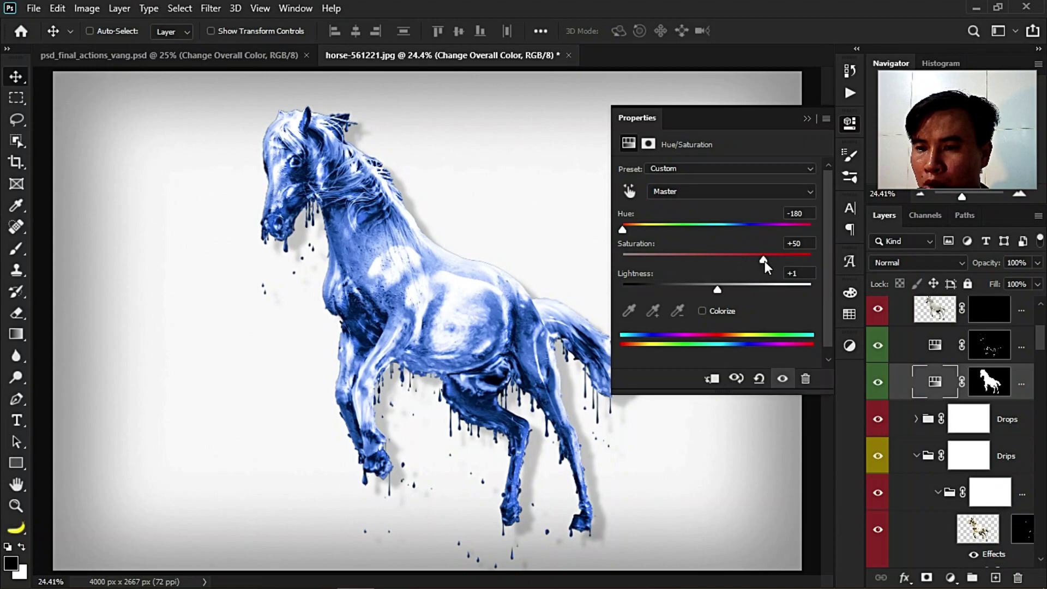
pyautogui.moveTo(764, 260); pyautogui.dragTo(752, 261)
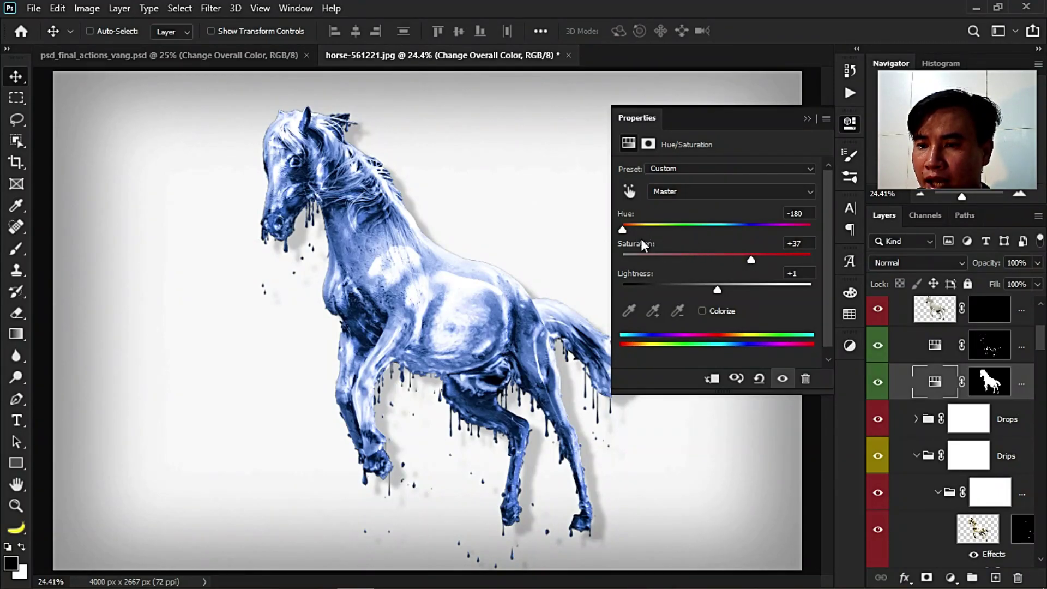
pyautogui.moveTo(751, 259); pyautogui.dragTo(743, 260)
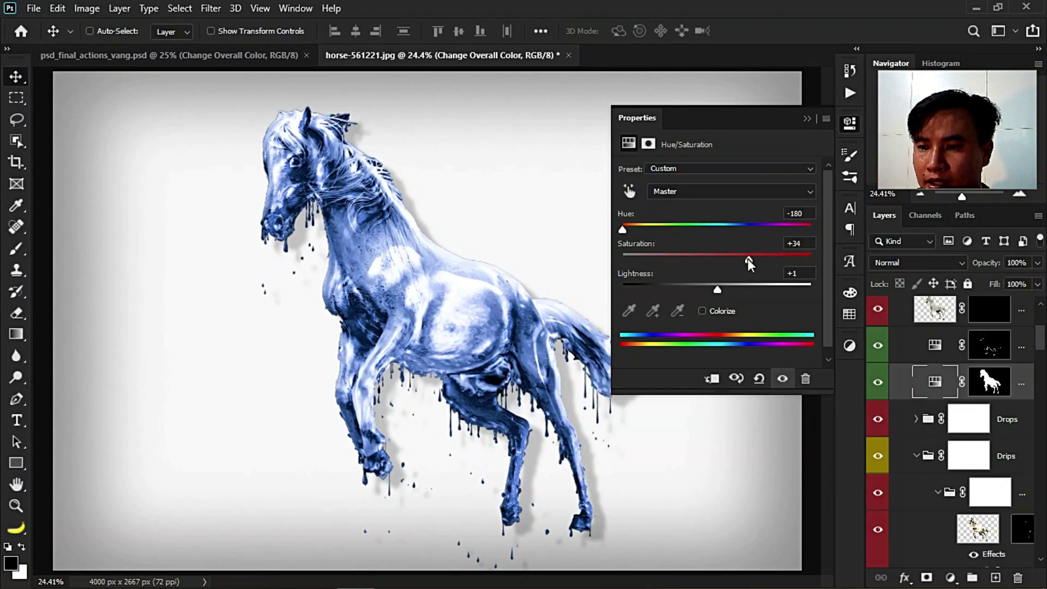
pyautogui.click(806, 118)
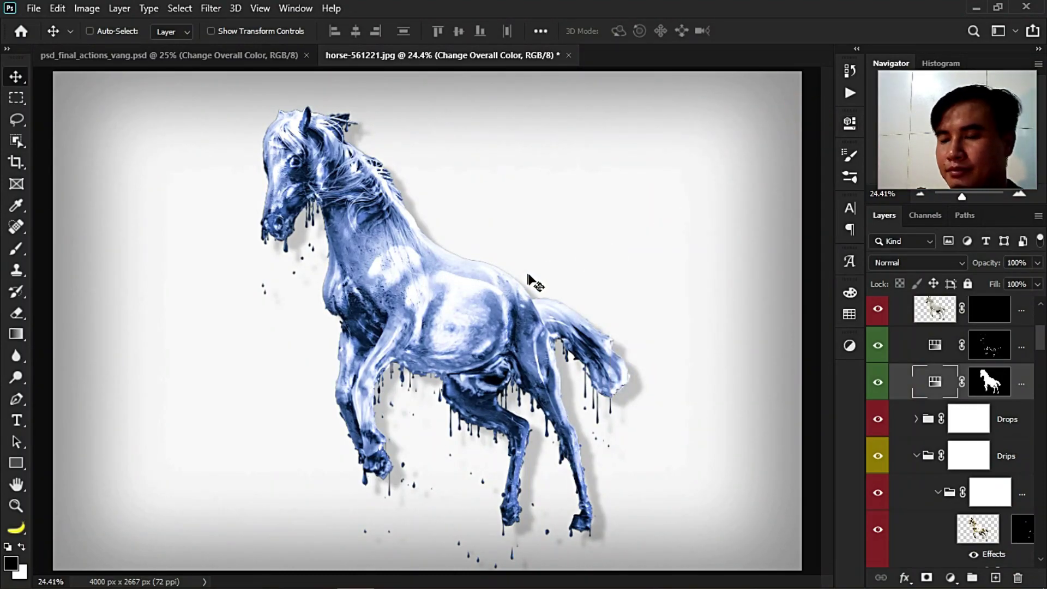